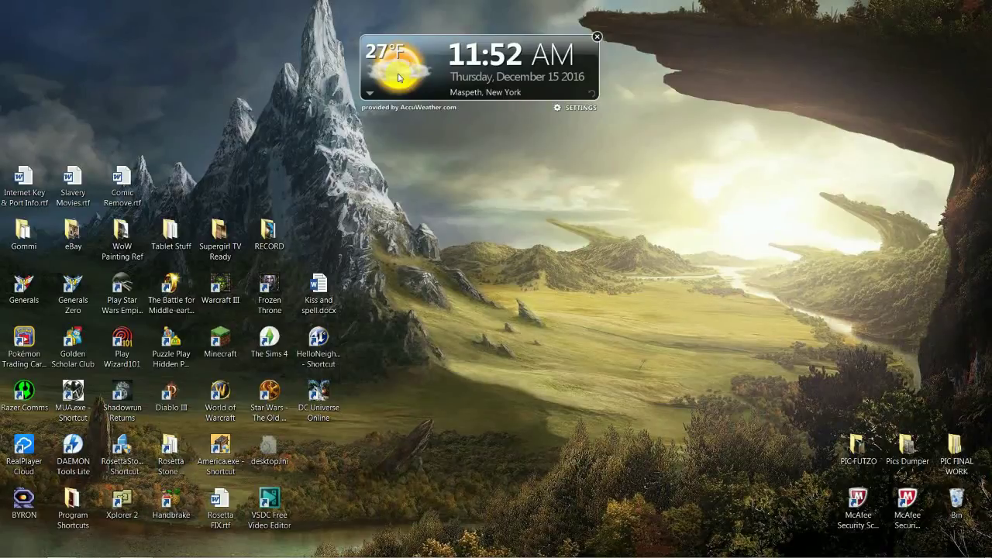
# Show the Monolithic through Modern Era headings and close the 'performance is slow' balloon.
pyautogui.moveTo(134, 552)
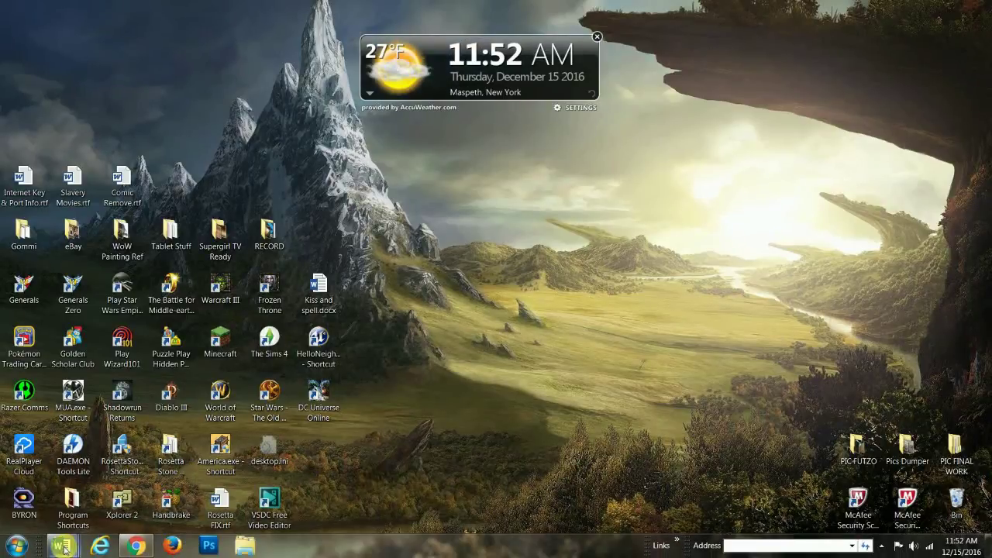
pyautogui.moveTo(64, 548)
pyautogui.click(359, 440)
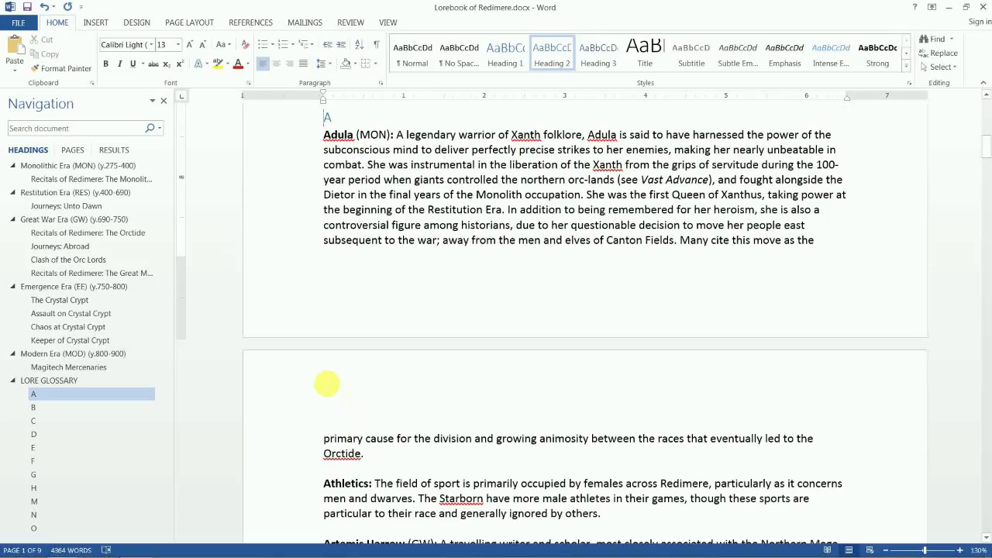
pyautogui.scroll(10, 327, 383)
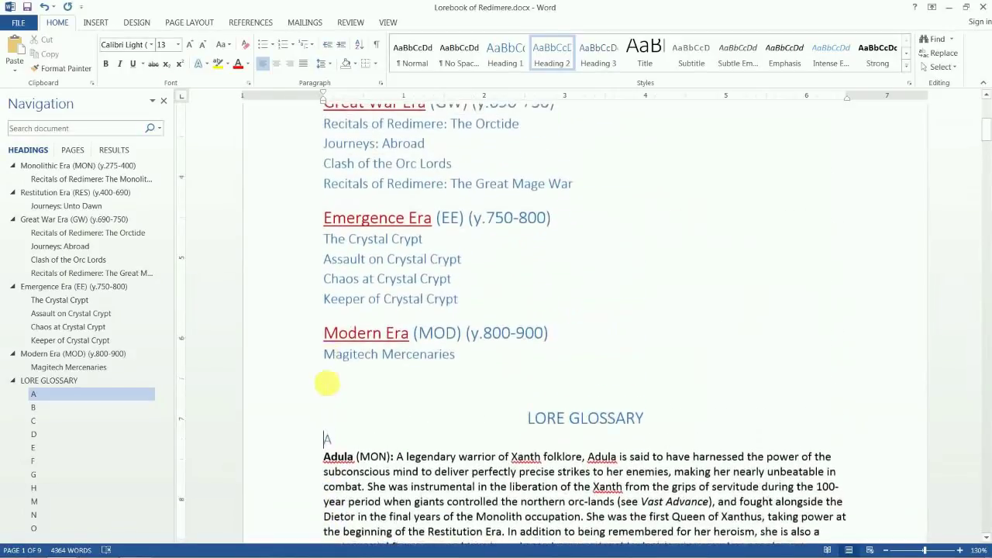
pyautogui.scroll(5, 327, 383)
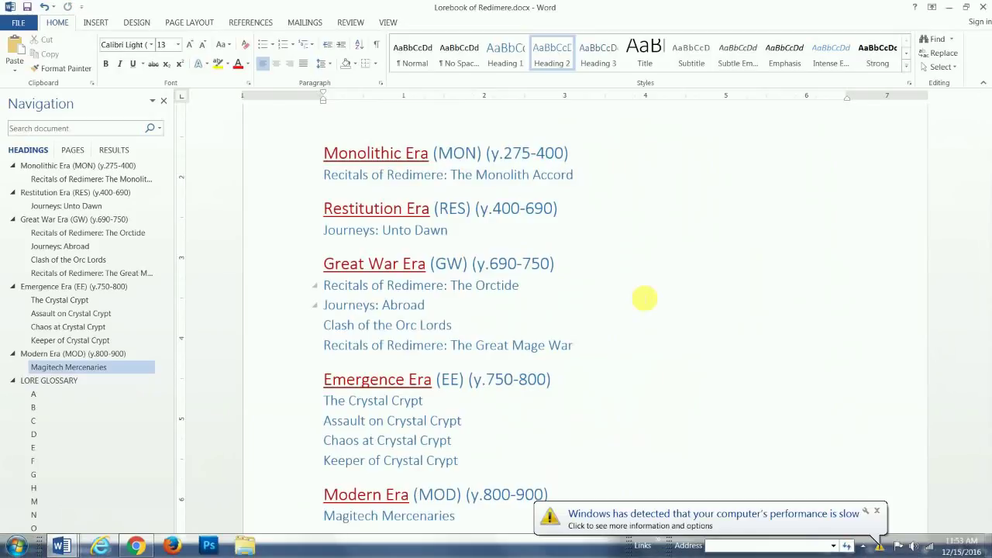
pyautogui.click(877, 511)
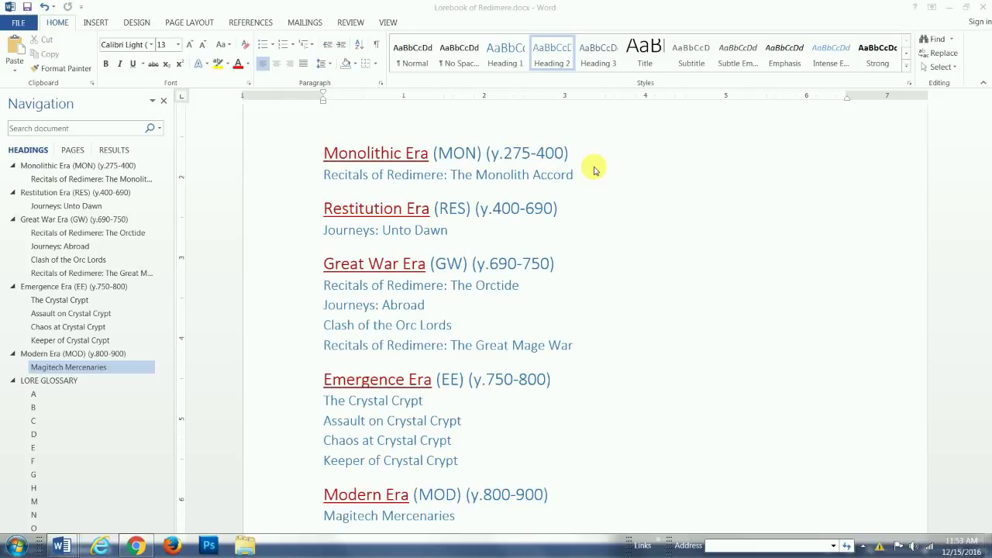
# Jump to the glossary's A section so LORE GLOSSARY and the Adula (MON) entry sit near the top.
pyautogui.press('Down')
pyautogui.press('Down')
pyautogui.press('Down')
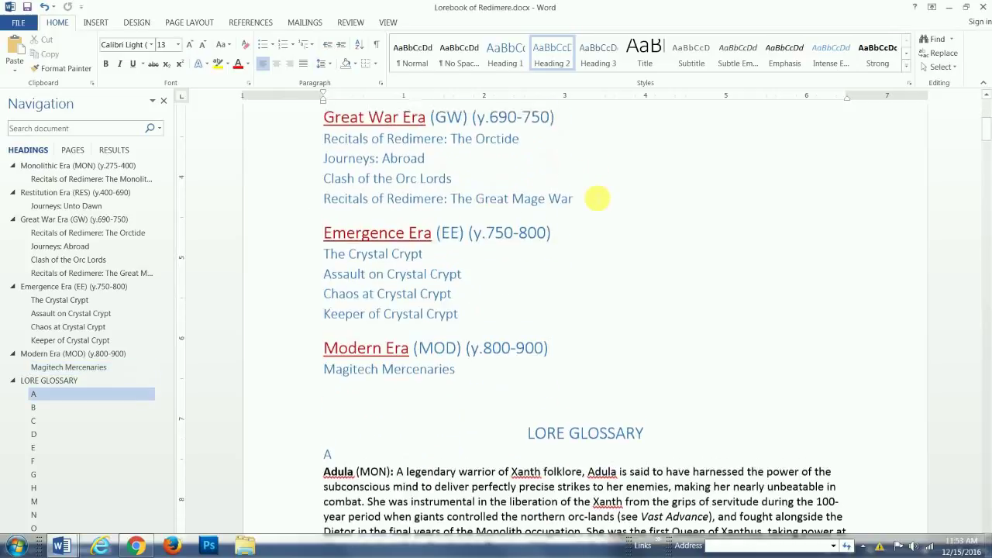
pyautogui.scroll(-5, 597, 199)
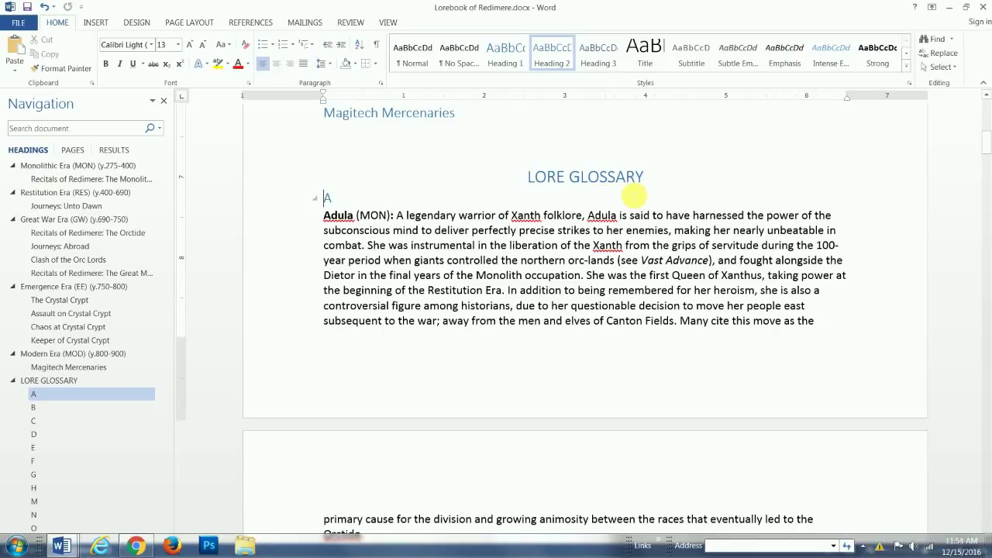
pyautogui.scroll(-1, 633, 196)
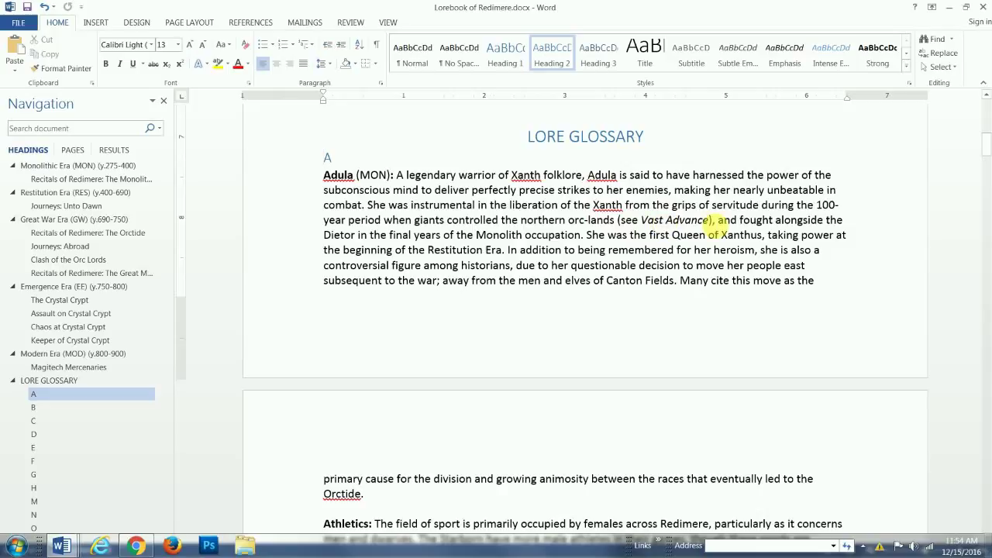
# Go to the V section and check the word 'Ontogea' in the Vast Advance entry.
pyautogui.scroll(-2, 82, 394)
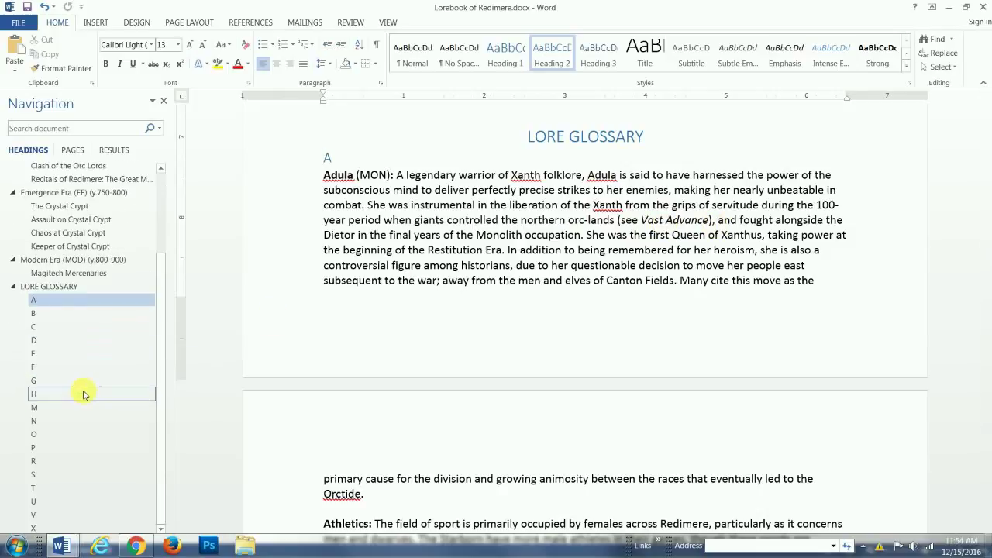
pyautogui.click(55, 514)
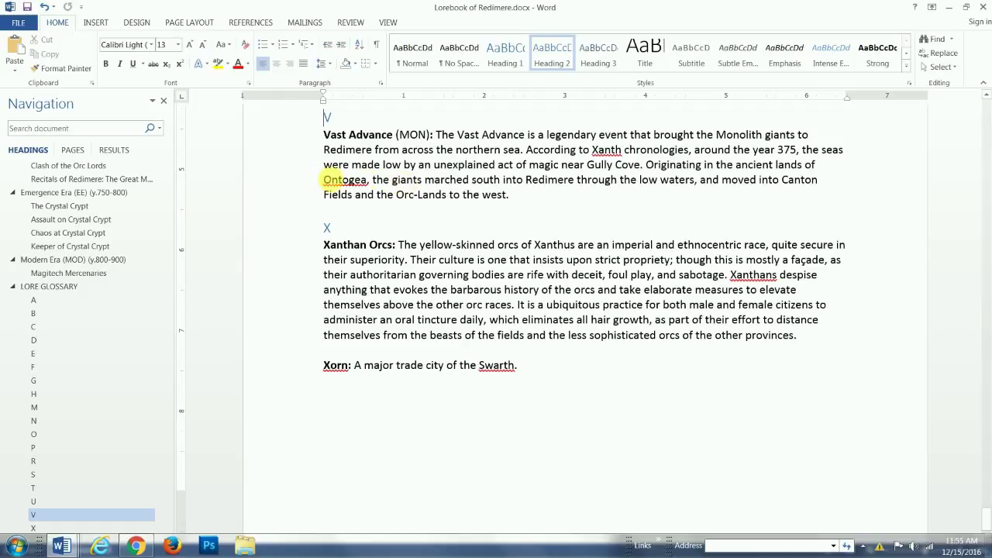
pyautogui.doubleClick(321, 184)
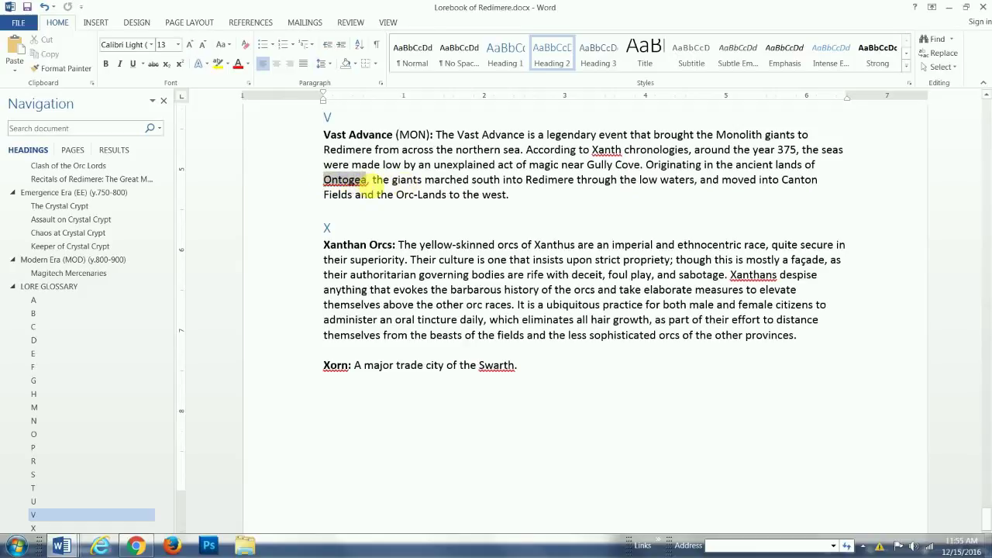
pyautogui.click(355, 194)
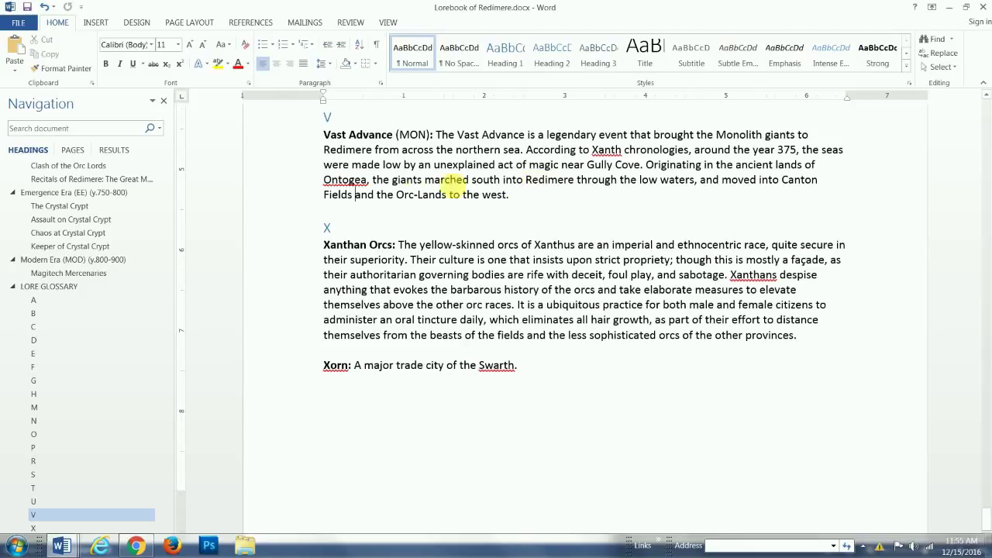
# Return to the document start and place the cursor in the Monolithic Era (y.275-400) heading.
pyautogui.hotkey('ctrl', 'Home')
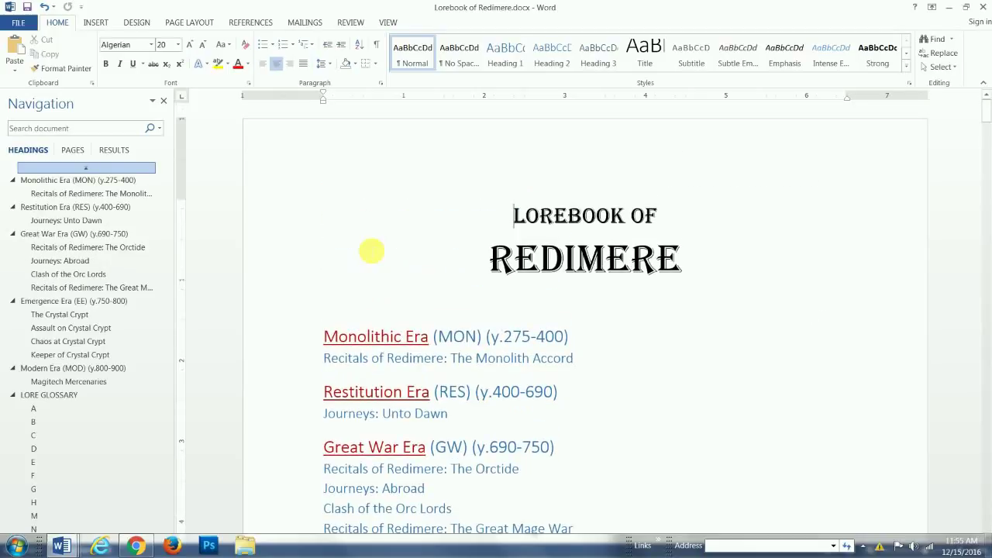
pyautogui.scroll(-4, 547, 303)
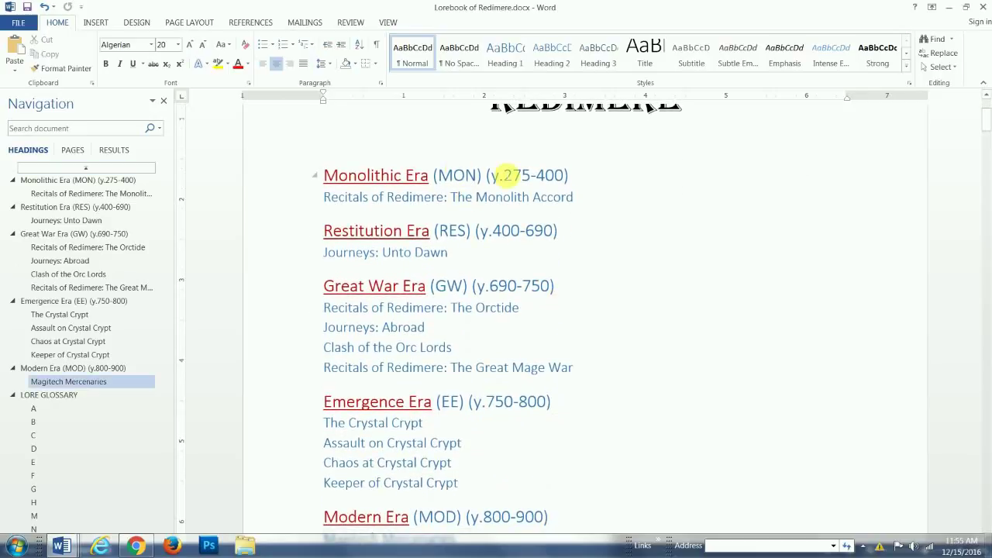
pyautogui.click(505, 174)
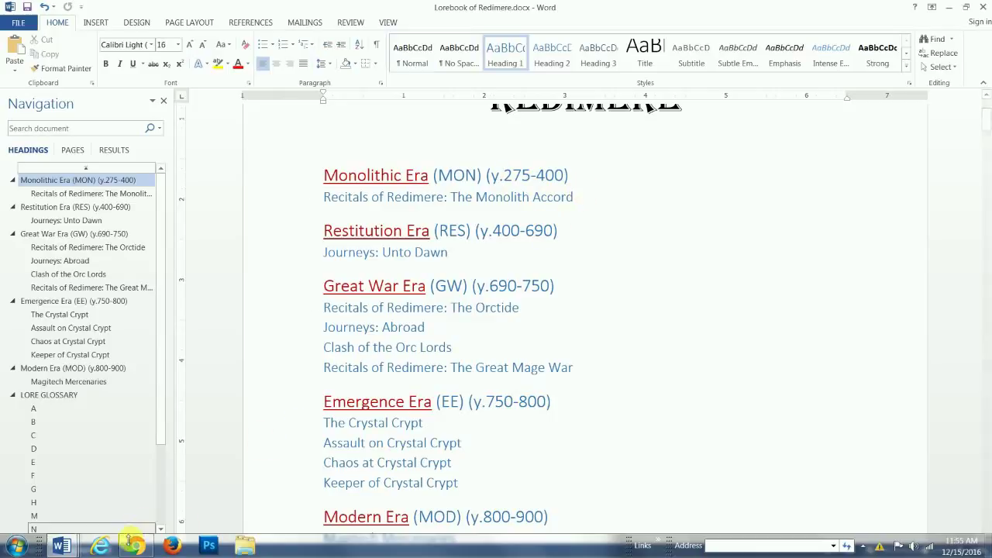
pyautogui.scroll(-3, 31, 481)
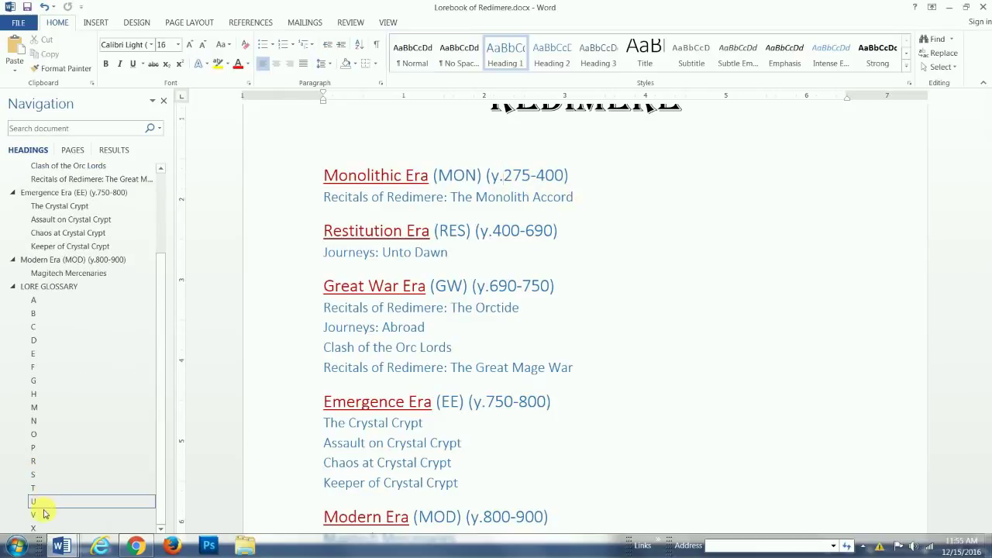
# Change the year 375 to 275 in the Vast Advance glossary entry.
pyautogui.click(44, 515)
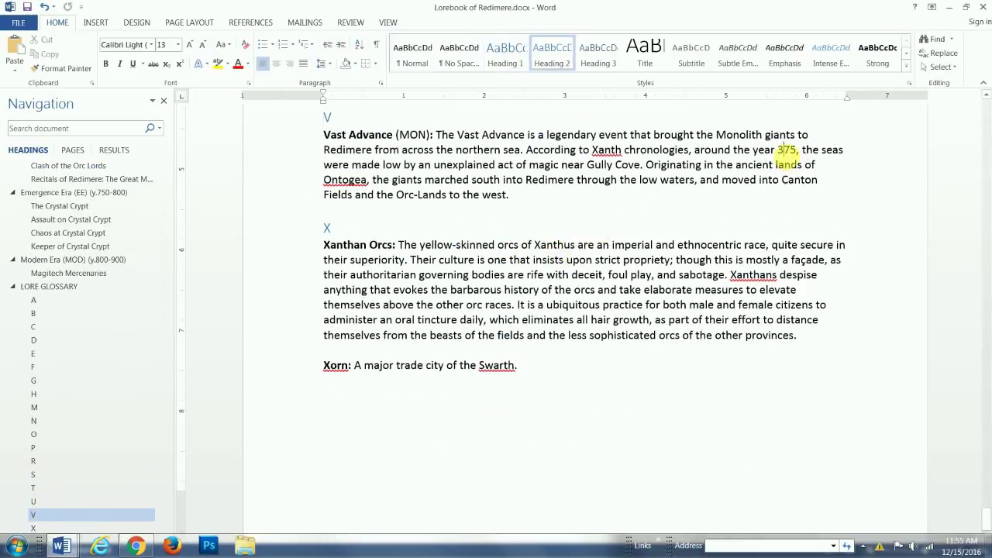
pyautogui.click(783, 149)
pyautogui.press('BackSpace')
pyautogui.write('2')
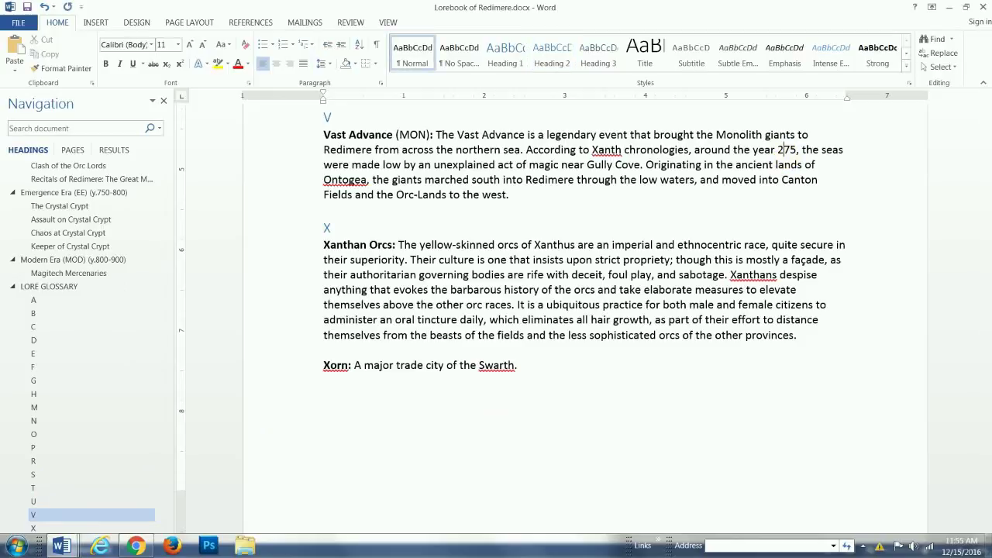
# In the M section, edit the Monolithic Era years from 375-500 to 275-400.
pyautogui.click(51, 408)
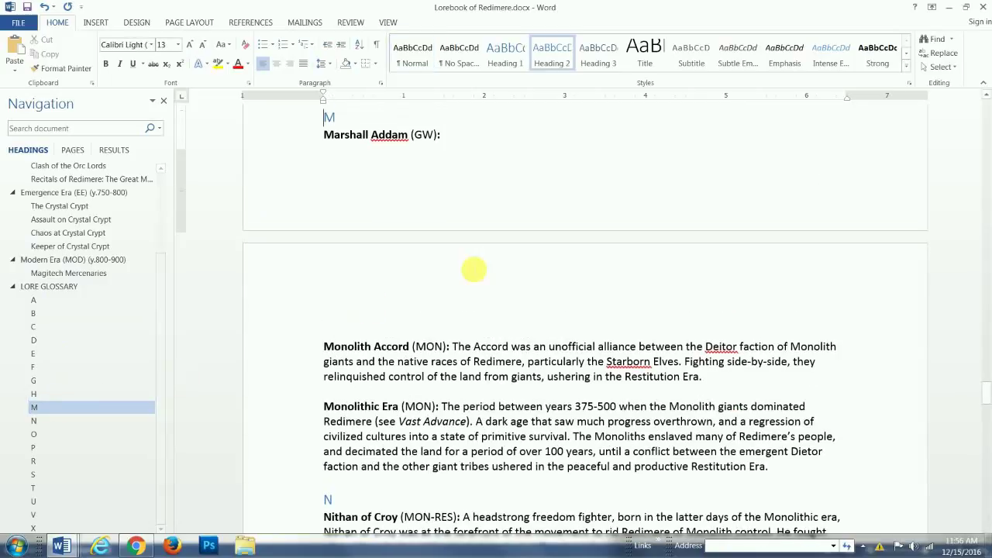
pyautogui.scroll(-2, 472, 269)
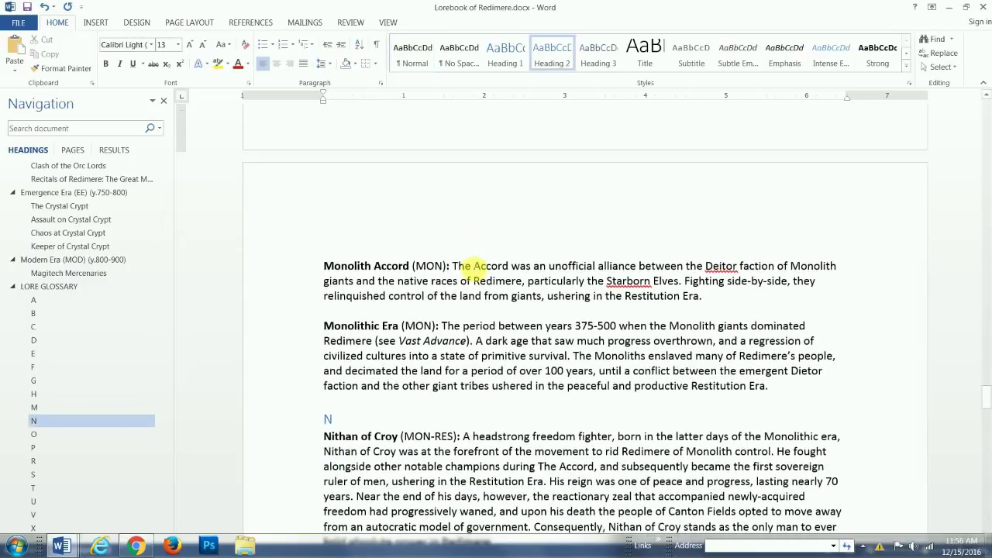
pyautogui.scroll(-2, 465, 266)
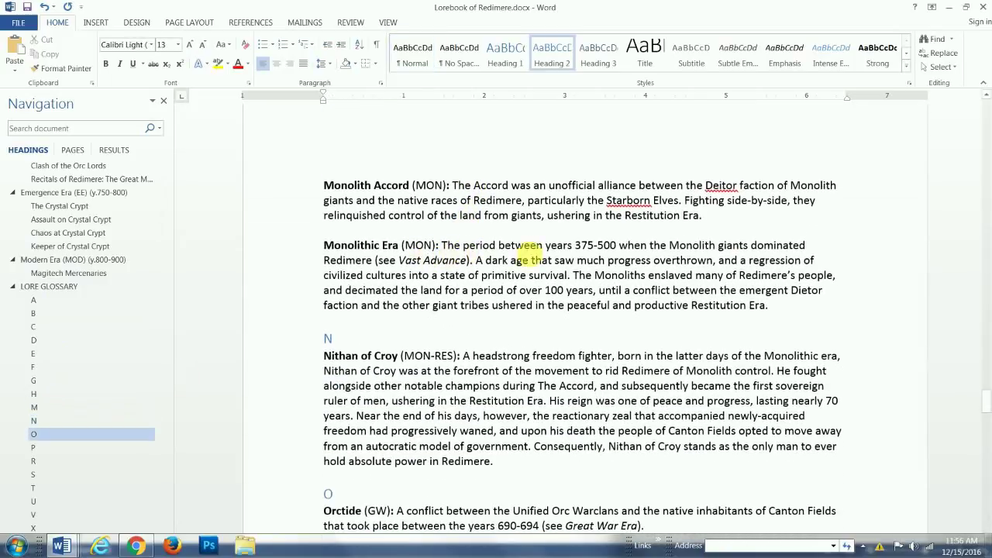
pyautogui.click(578, 247)
pyautogui.press('Delete')
pyautogui.write('2')
pyautogui.press('Right')
pyautogui.press('Right')
pyautogui.press('Right')
pyautogui.press('Delete')
pyautogui.write('4')
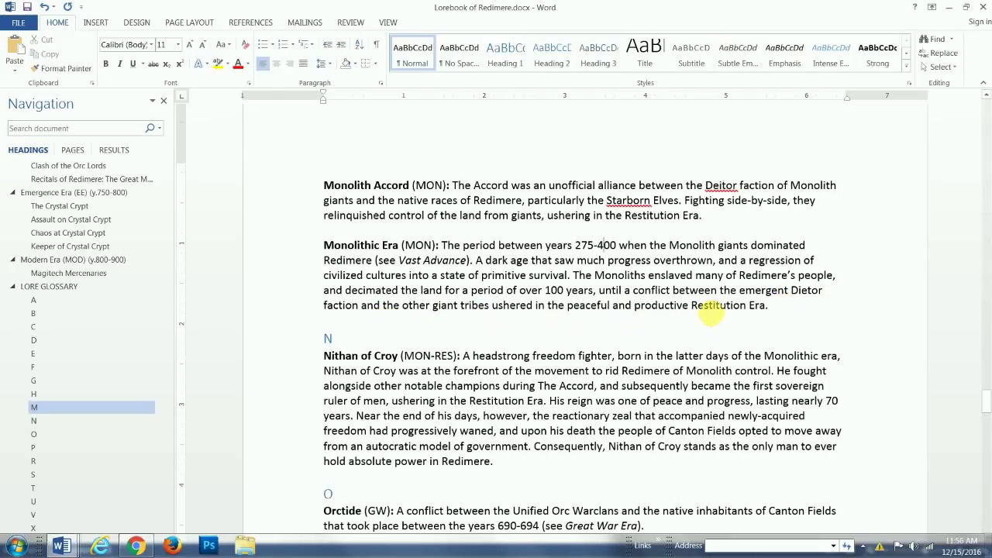
pyautogui.click(809, 290)
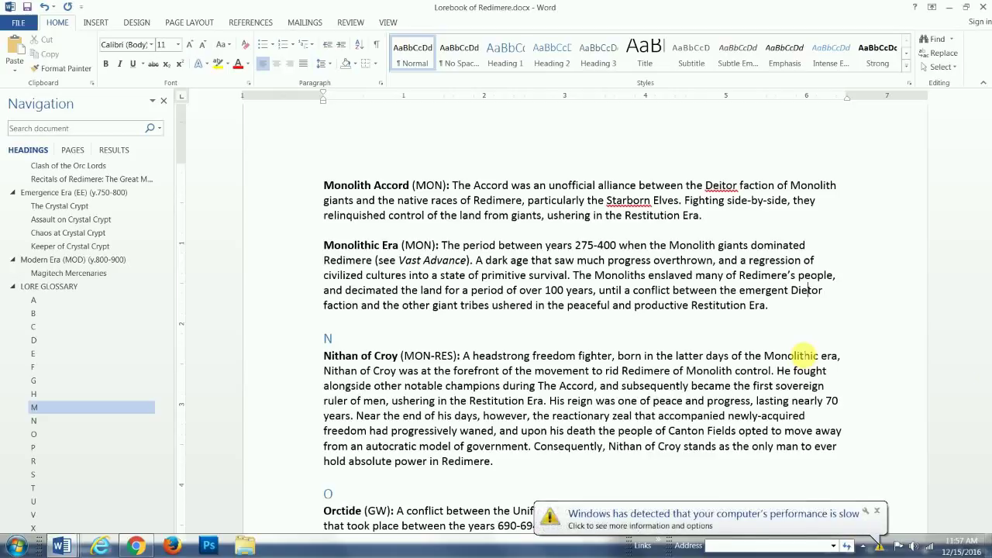
# Open the slow-performance notification to bring up the colour-scheme options prompt.
pyautogui.click(877, 510)
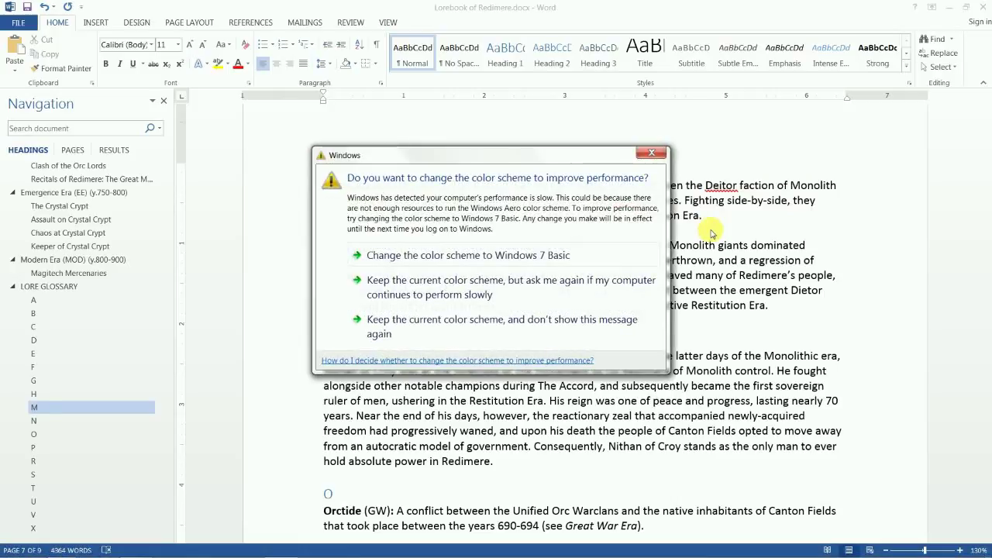
# Close the colour-scheme prompt and the 'color scheme has been changed' notice.
pyautogui.click(648, 154)
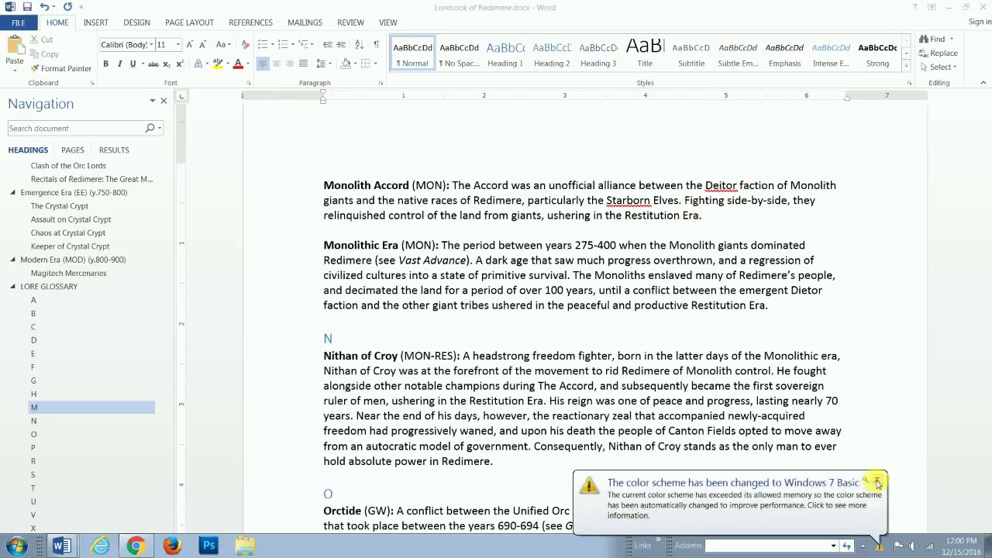
pyautogui.click(877, 483)
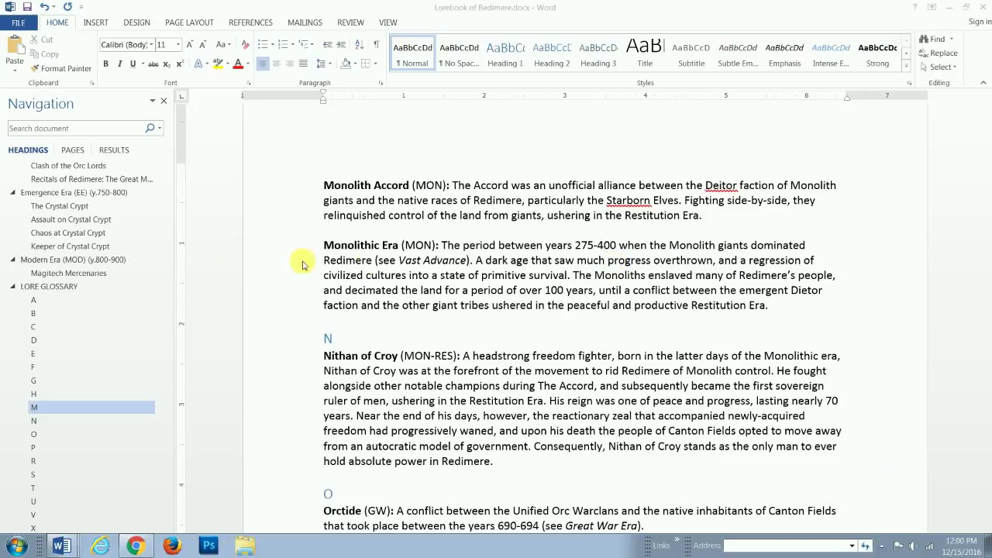
pyautogui.click(35, 301)
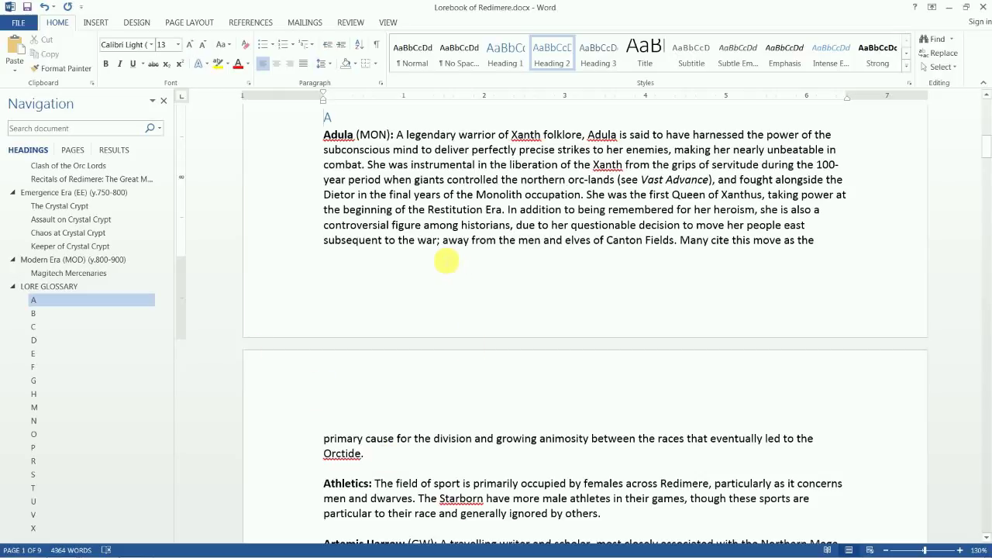
pyautogui.scroll(-1, 446, 261)
pyautogui.scroll(1, 446, 262)
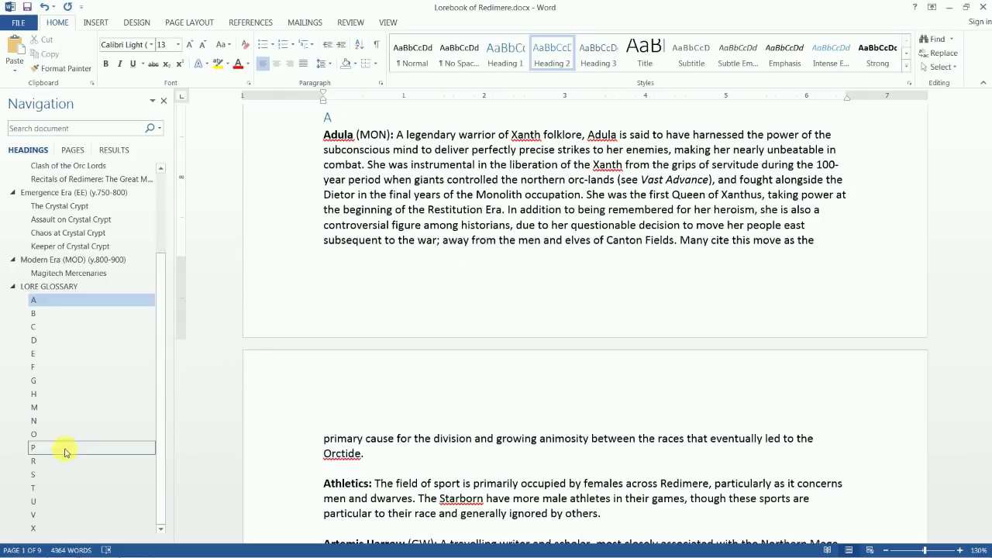
pyautogui.click(34, 420)
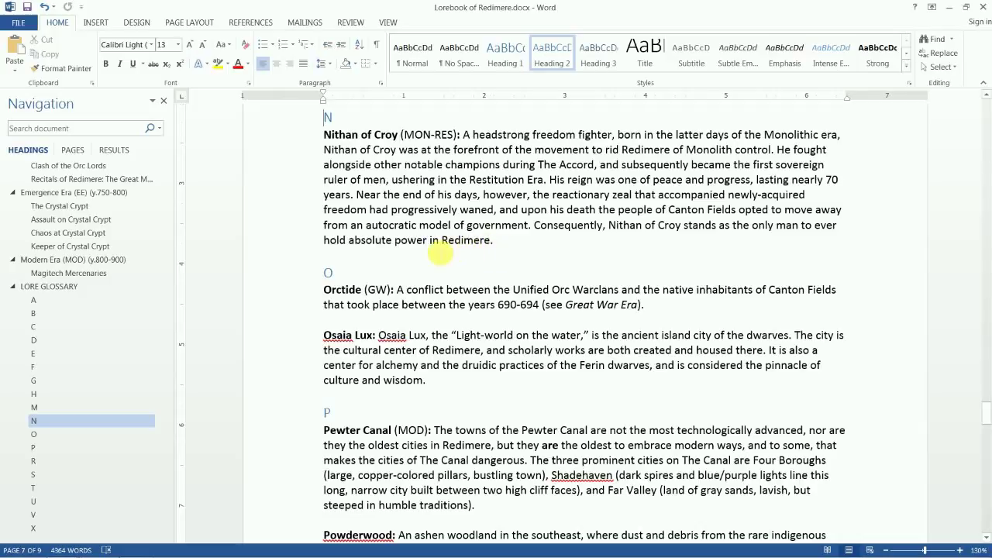
# Return to glossary section A and place the cursor at the end of the Athletics entry.
pyautogui.click(35, 300)
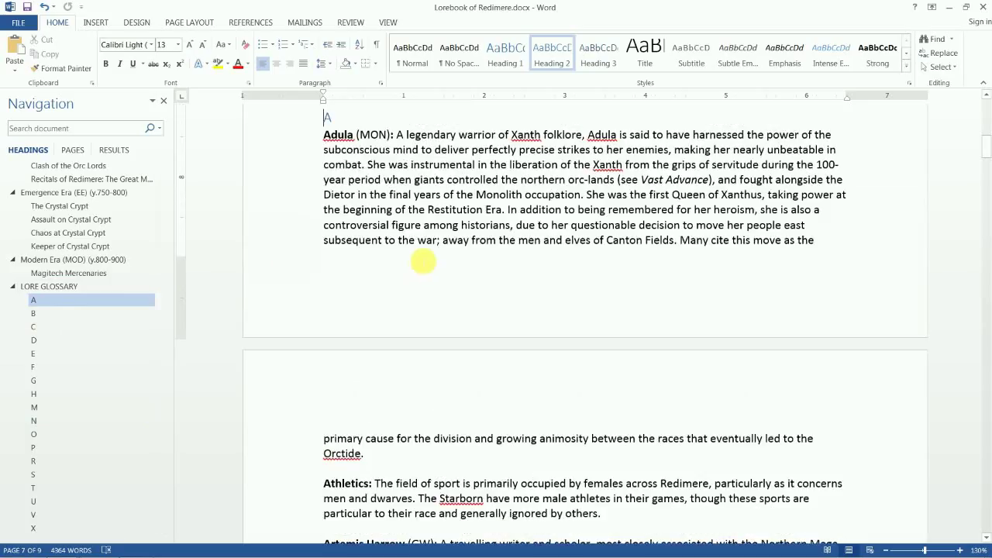
pyautogui.scroll(-5, 436, 262)
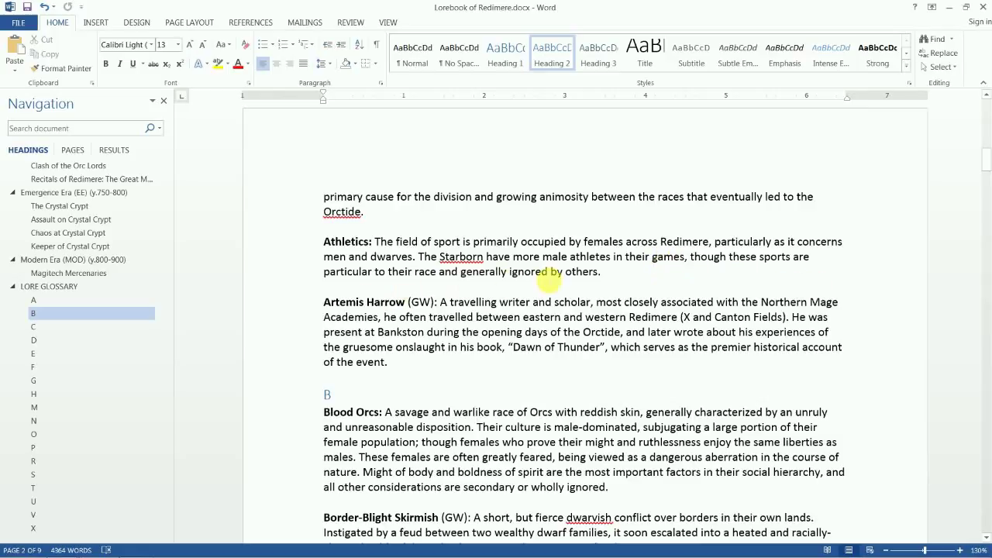
pyautogui.click(611, 274)
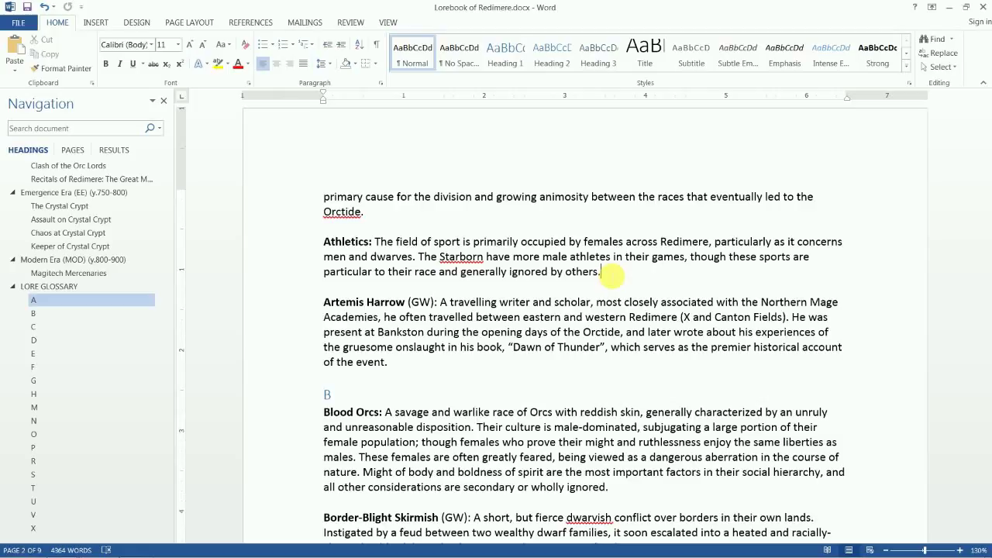
pyautogui.moveTo(610, 272); pyautogui.dragTo(345, 242)
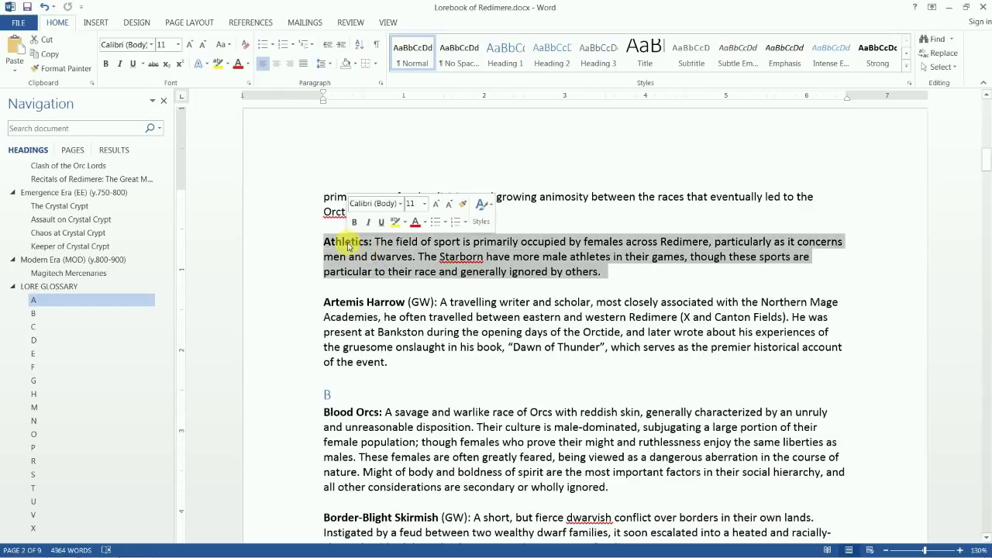
pyautogui.click(563, 261)
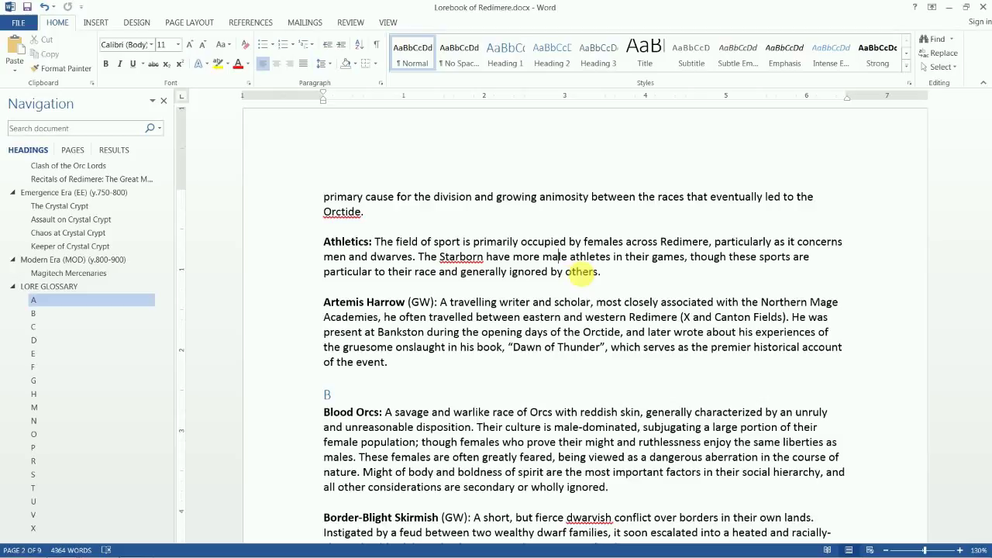
# Scroll down to the Blood Orcs and Border-Blight Skirmish entries under B.
pyautogui.scroll(-2, 582, 272)
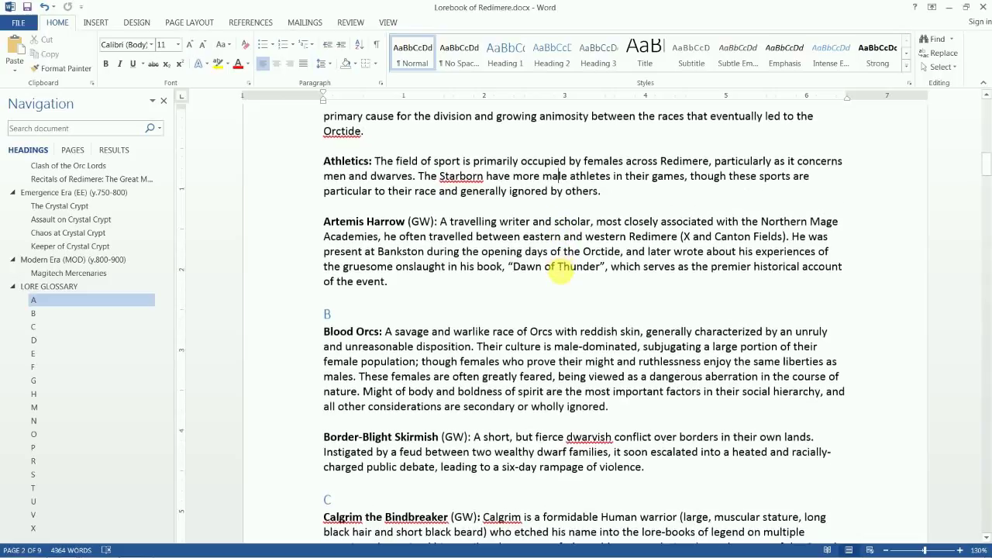
pyautogui.scroll(-4, 559, 267)
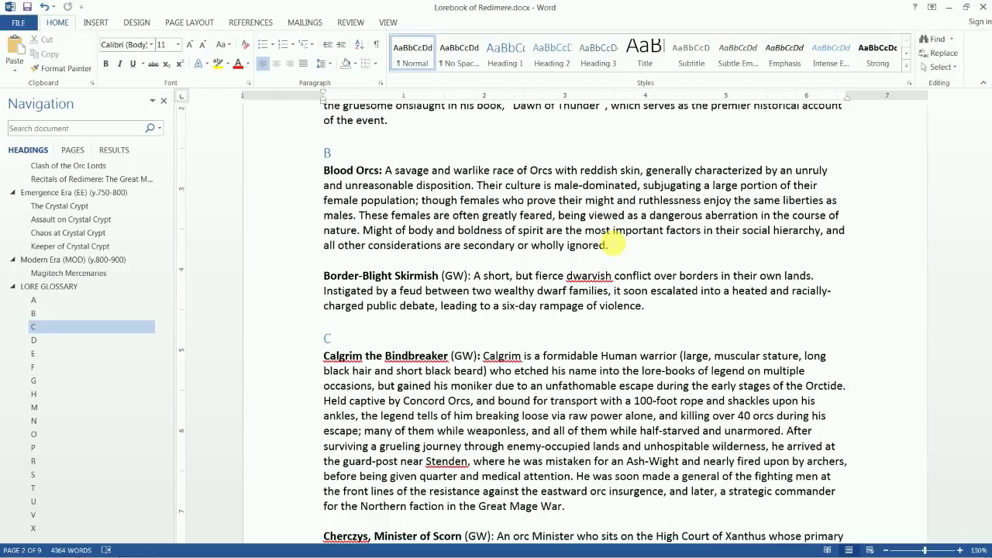
# Scroll down to the glossary's C section to read the full Calgrim the Bindbreaker entry.
pyautogui.scroll(-1, 596, 242)
pyautogui.scroll(1, 589, 234)
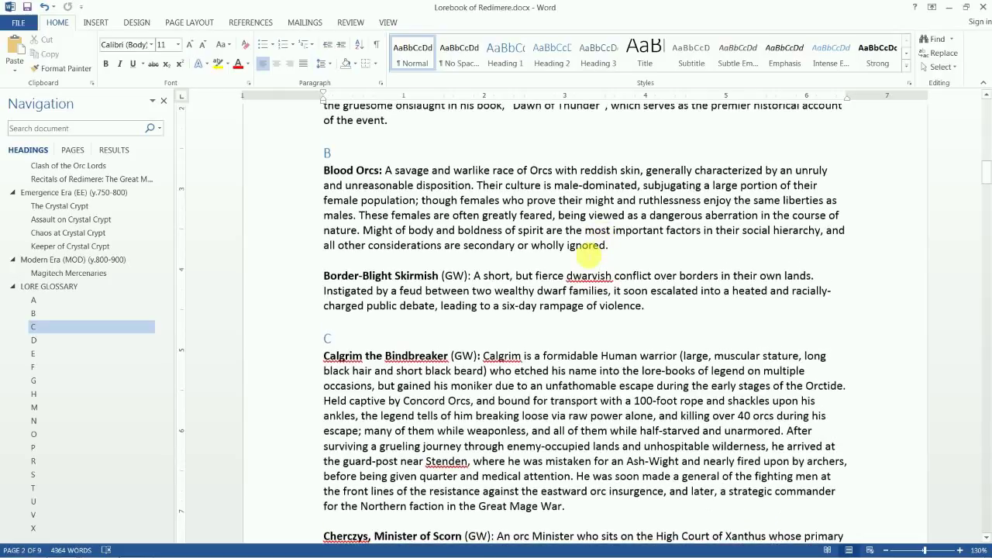
pyautogui.scroll(-1, 542, 248)
pyautogui.scroll(-3, 651, 256)
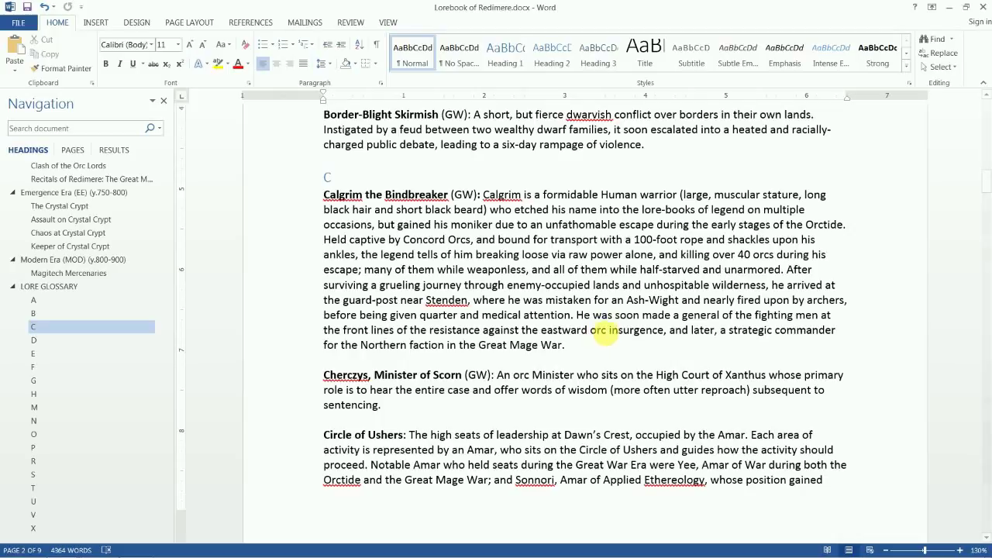
# Scroll past the page break to the Circle of Ushers and Claypools entries.
pyautogui.scroll(-1, 609, 324)
pyautogui.scroll(-1, 628, 292)
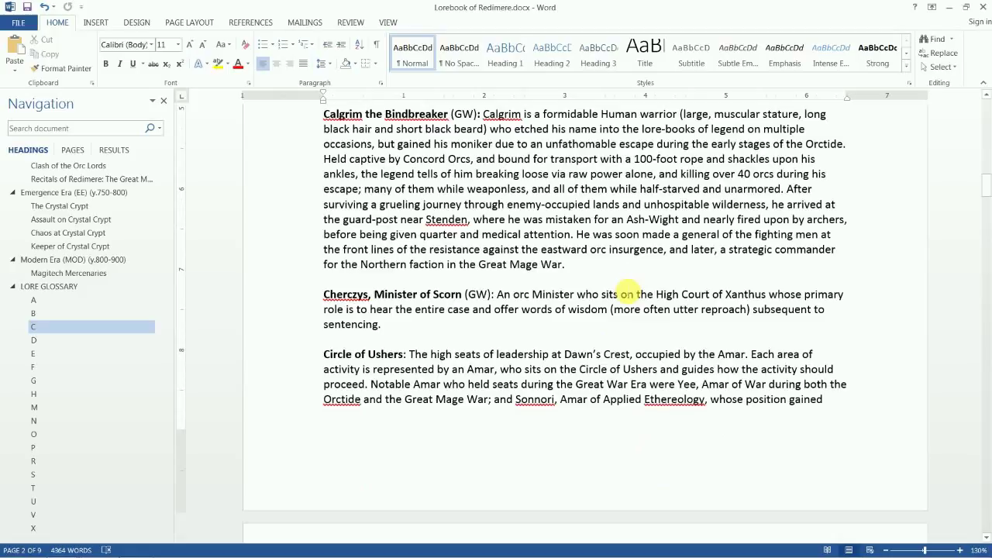
pyautogui.scroll(-2, 627, 291)
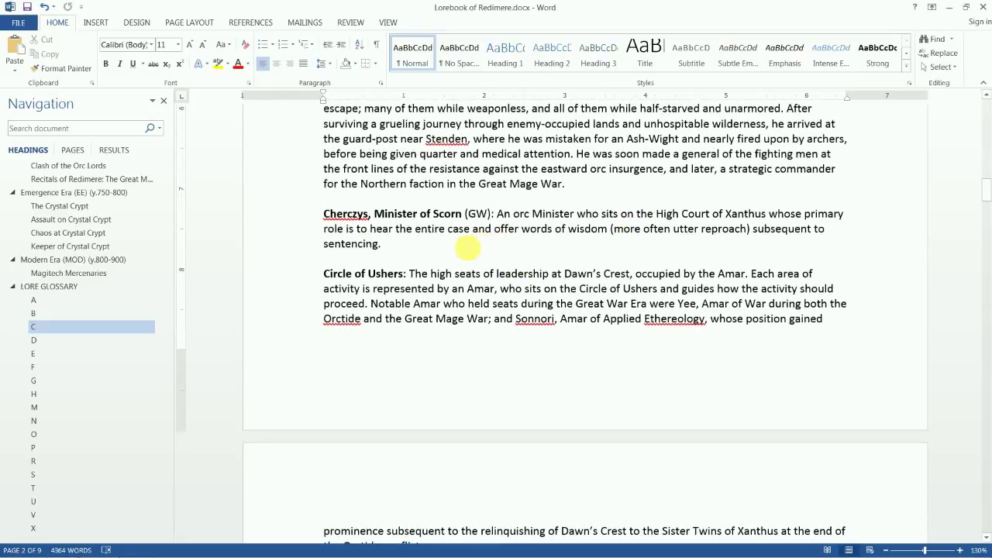
pyautogui.scroll(-2, 434, 256)
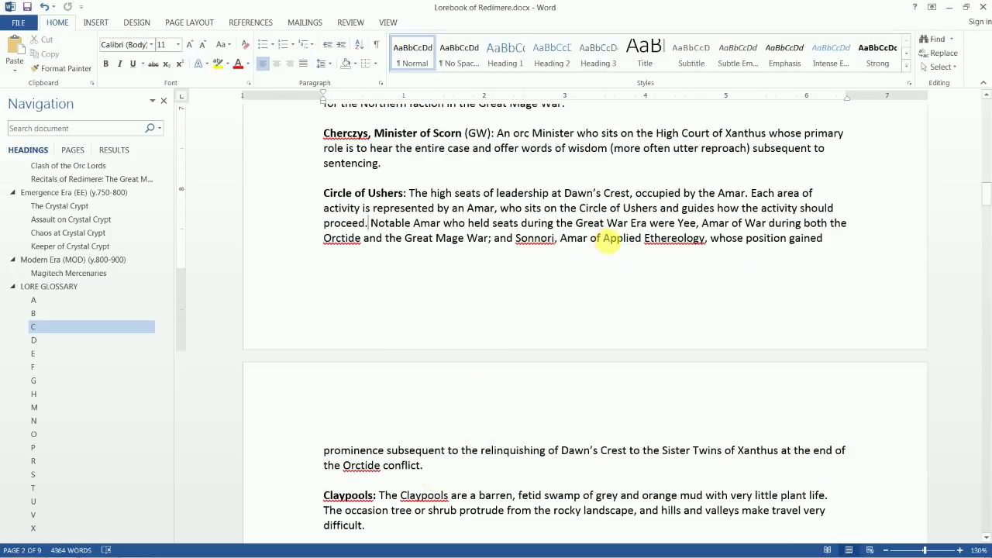
# In the Circle of Ushers entry, select and then deselect 'Applied Ethereology', leaving the cursor in 'Great'.
pyautogui.moveTo(610, 240); pyautogui.dragTo(698, 237)
pyautogui.click(649, 228)
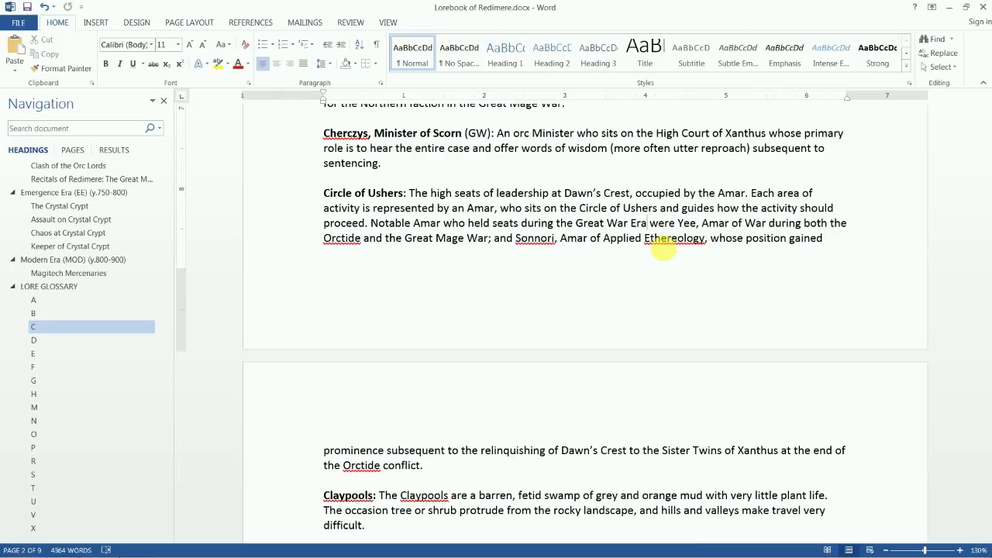
pyautogui.click(603, 239)
pyautogui.moveTo(618, 239); pyautogui.dragTo(671, 238)
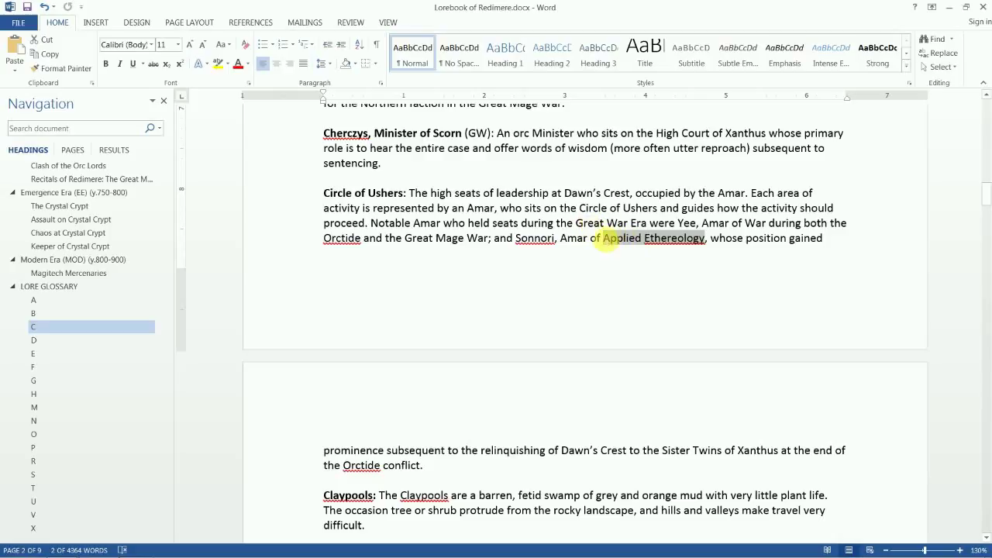
pyautogui.click(588, 223)
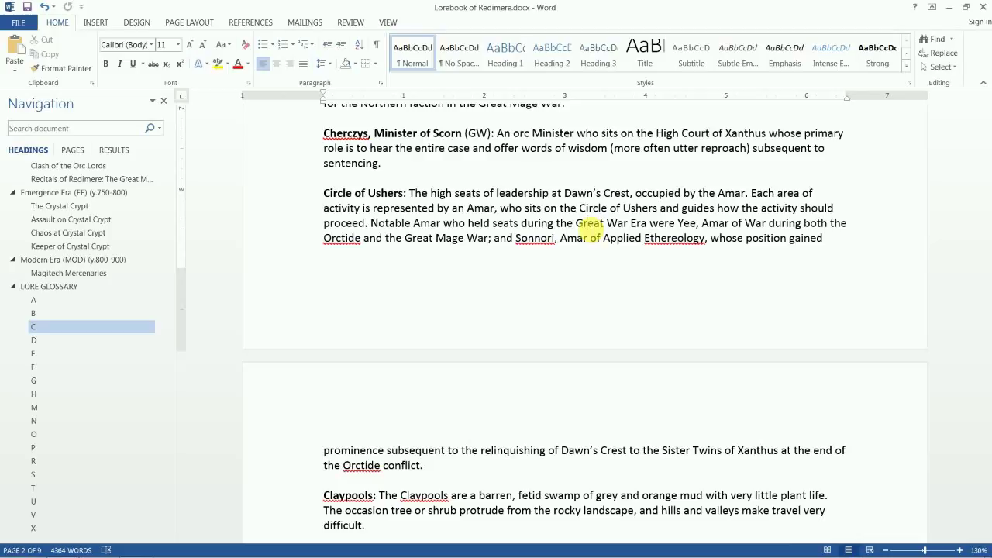
pyautogui.click(587, 223)
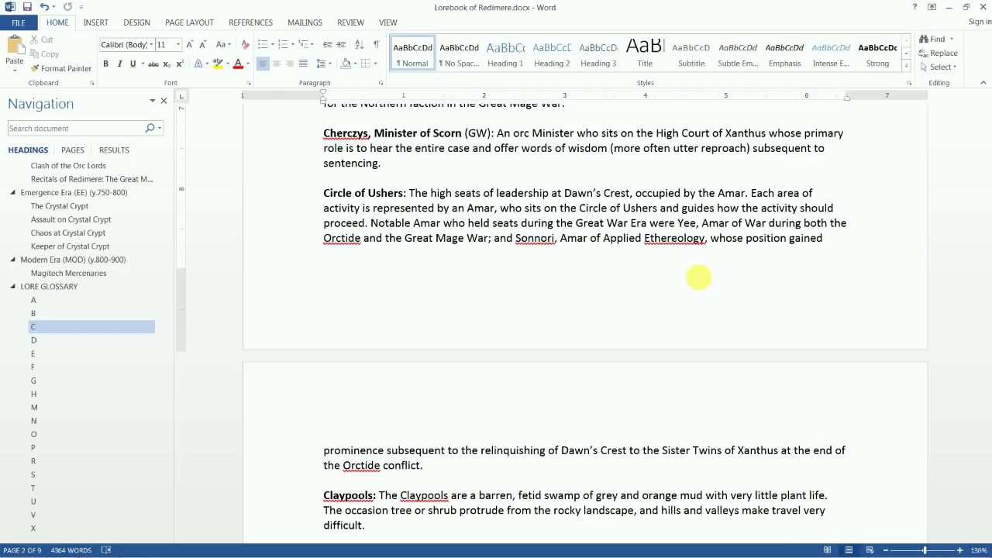
# Scroll past Claypools and Crystal Crypt to the D heading's Darkling Clan entry.
pyautogui.scroll(-1, 697, 276)
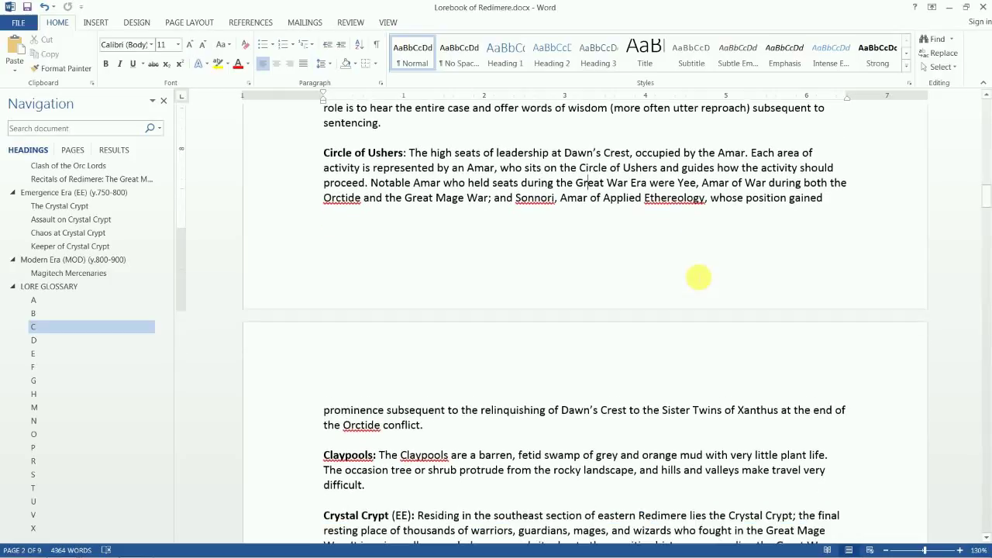
pyautogui.scroll(-1, 698, 276)
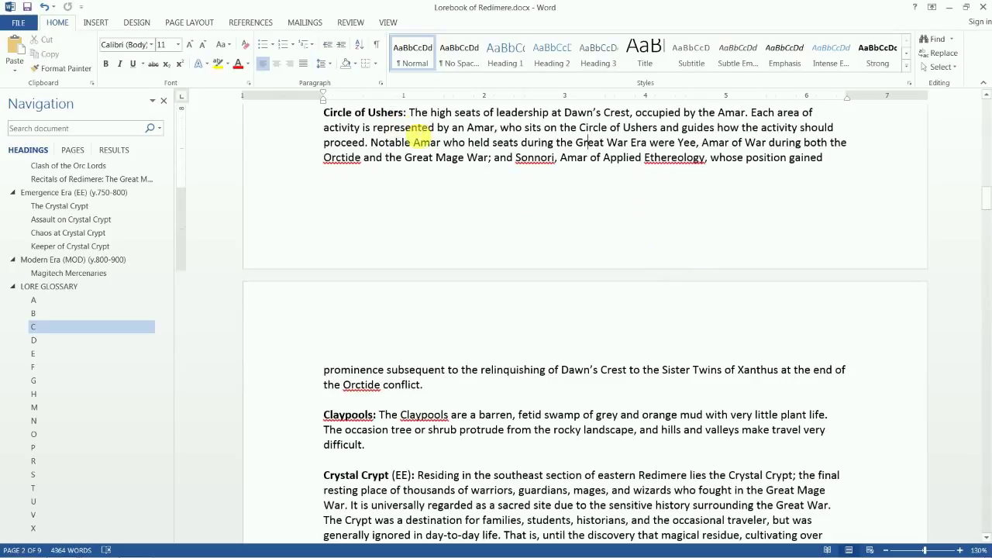
pyautogui.scroll(-3, 425, 140)
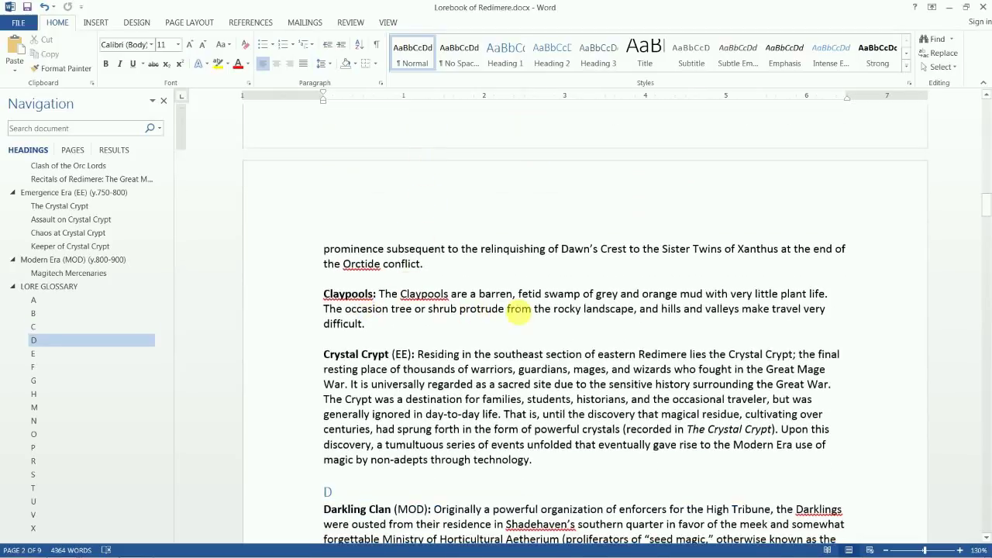
pyautogui.scroll(-3, 519, 309)
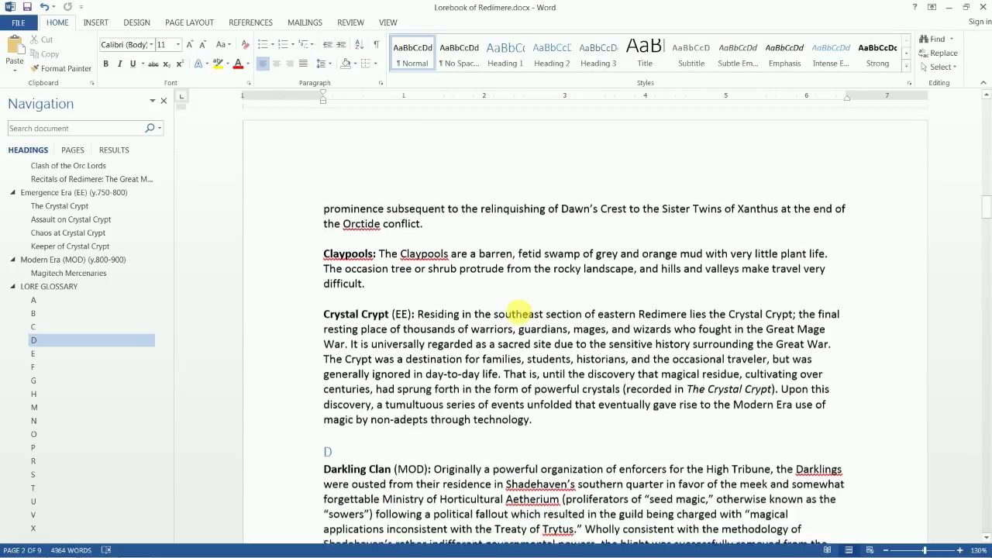
pyautogui.scroll(-1, 416, 295)
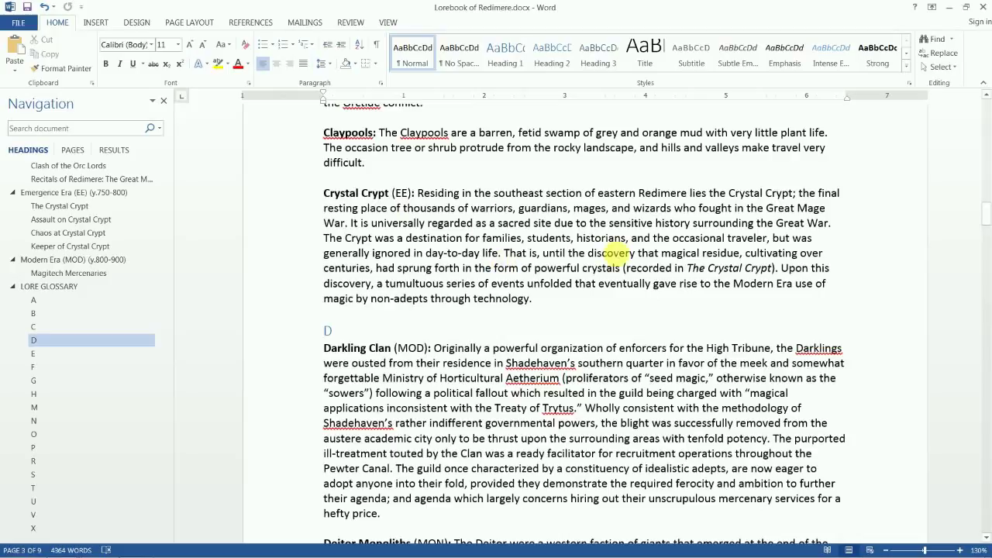
# Jump to the document's start and scroll to the Emergence Era (EE) chronology heading.
pyautogui.hotkey('ctrl', 'Home')
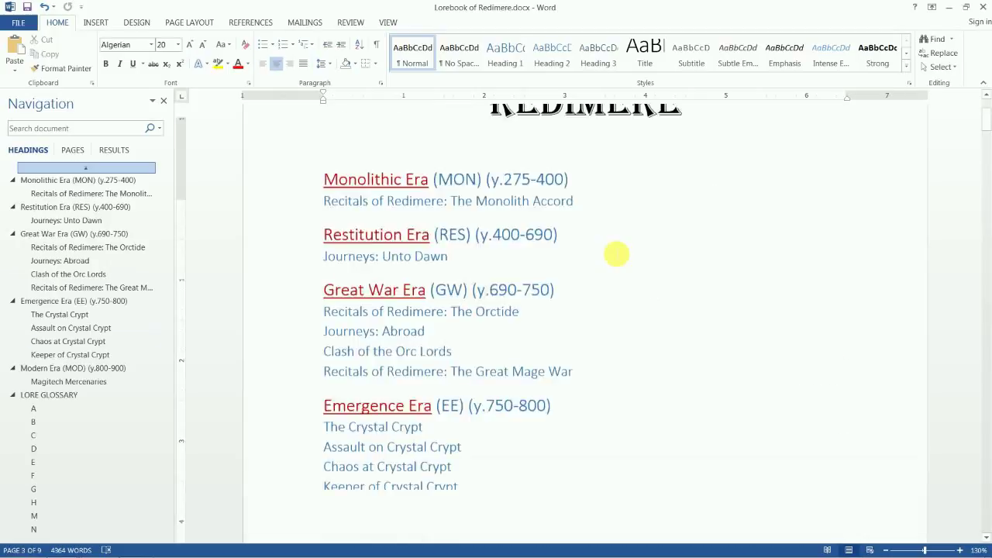
pyautogui.scroll(-4, 612, 254)
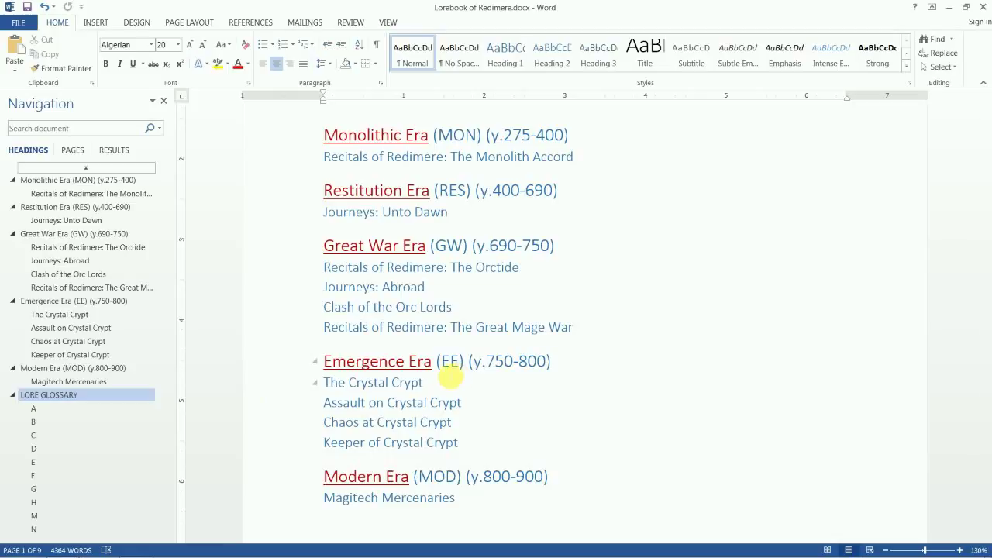
# Jump to the glossary's C heading, then scroll down and put the cursor in the Deitor Monoliths entry.
pyautogui.click(65, 435)
pyautogui.scroll(-12, 439, 341)
pyautogui.scroll(-5, 519, 279)
pyautogui.click(433, 225)
pyautogui.scroll(-2, 450, 256)
pyautogui.scroll(-1, 361, 291)
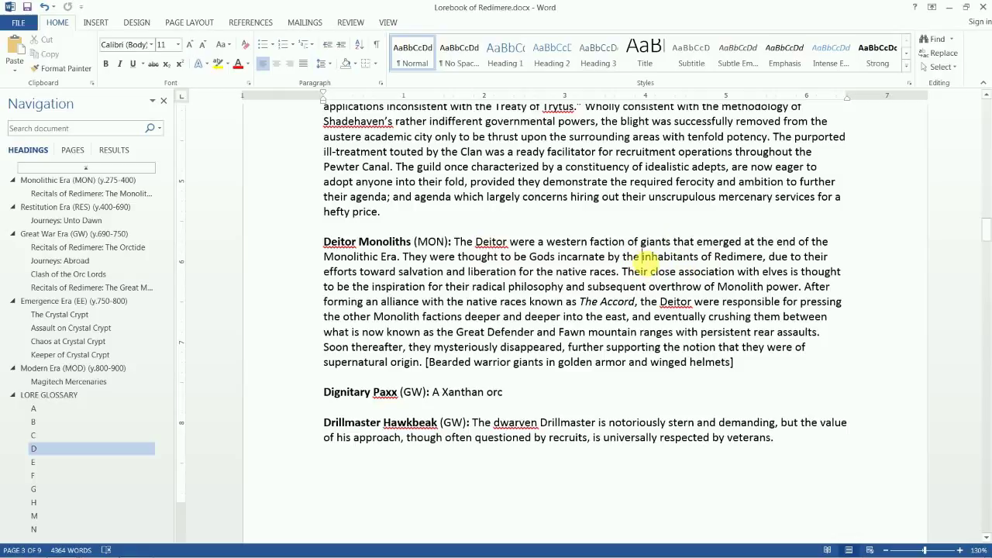
# In Deitor Monoliths, insert 'native' before 'inhabitants' and add a period after 'Monolith power'.
pyautogui.write('native')
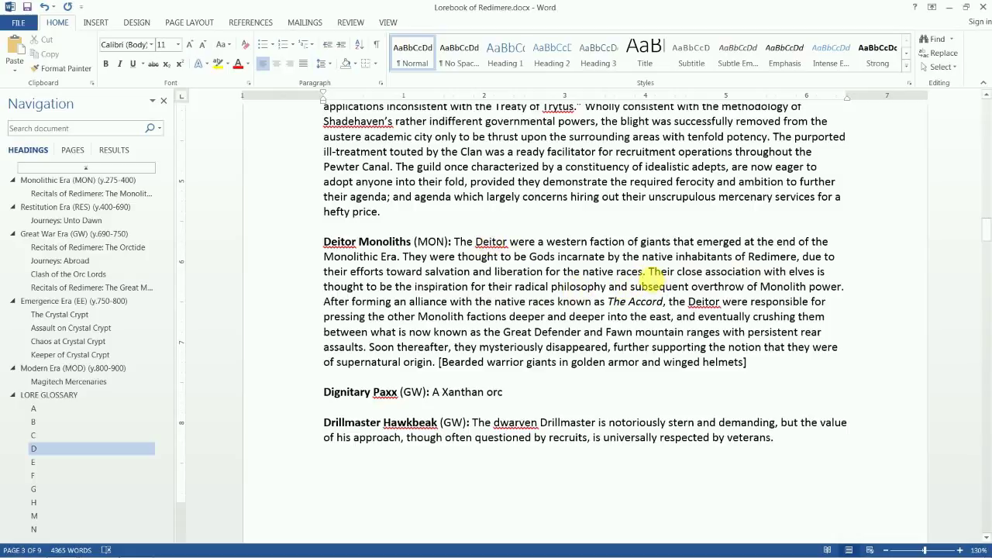
pyautogui.click(644, 272)
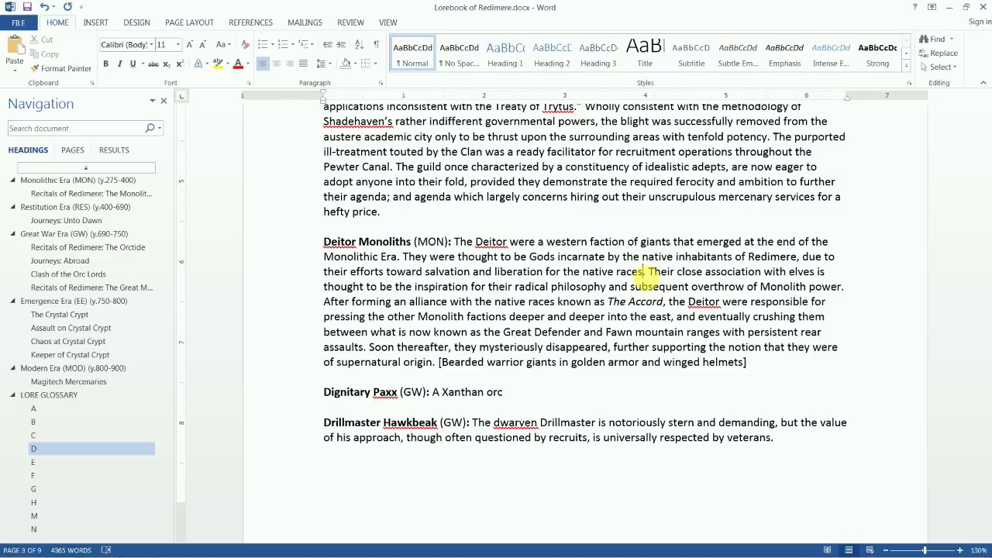
pyautogui.click(643, 272)
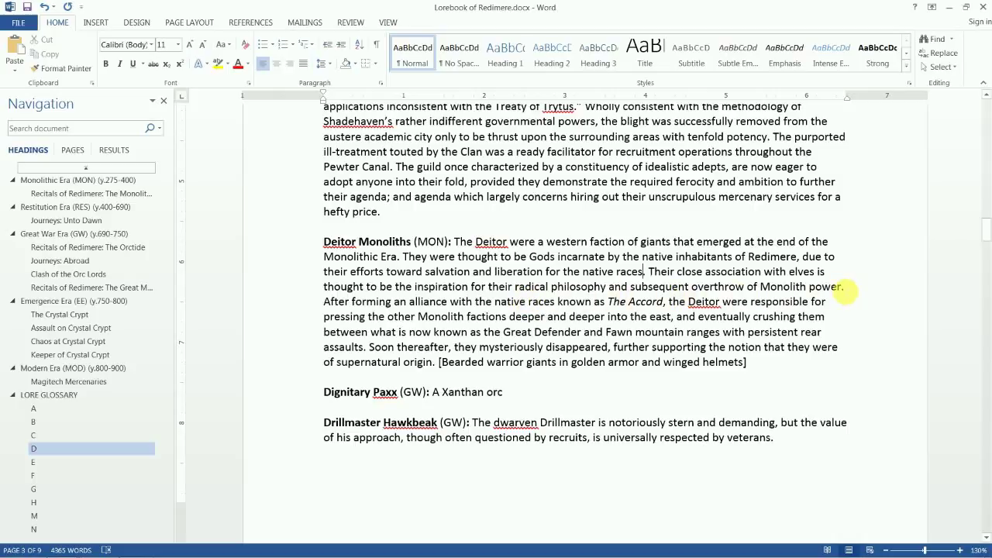
pyautogui.click(843, 285)
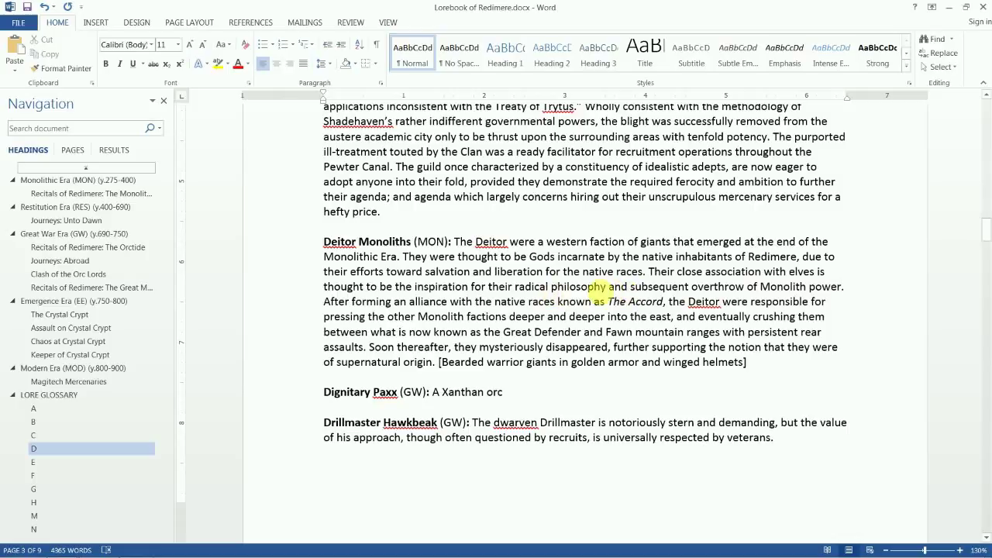
pyautogui.write('.')
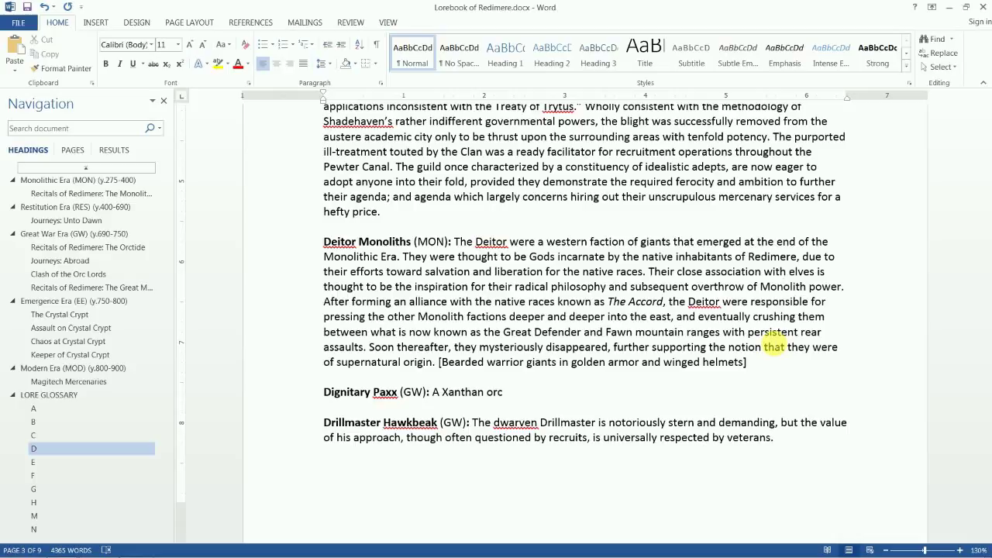
# Jump back to the top of the Lorebook with Ctrl+Home.
pyautogui.hotkey('ctrl', 'Home')
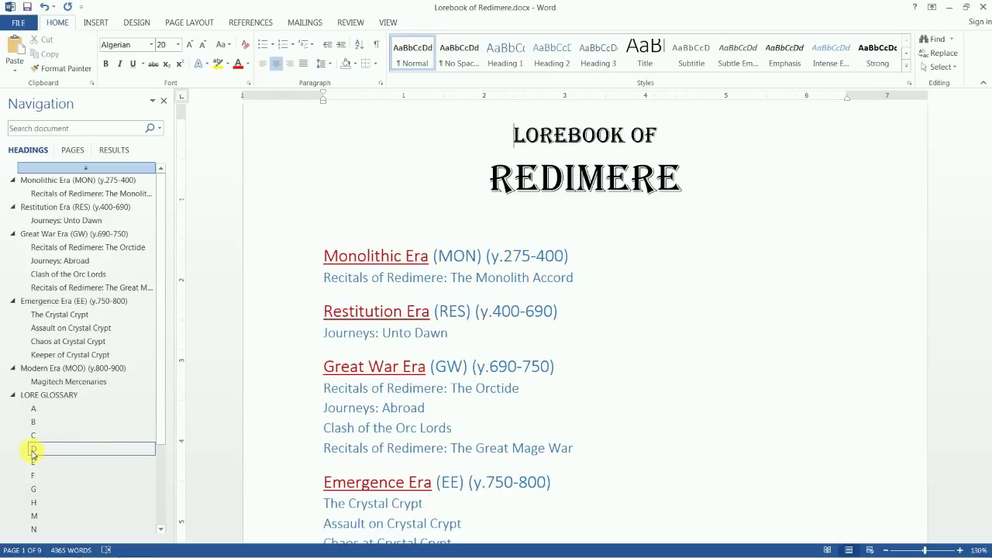
pyautogui.click(44, 452)
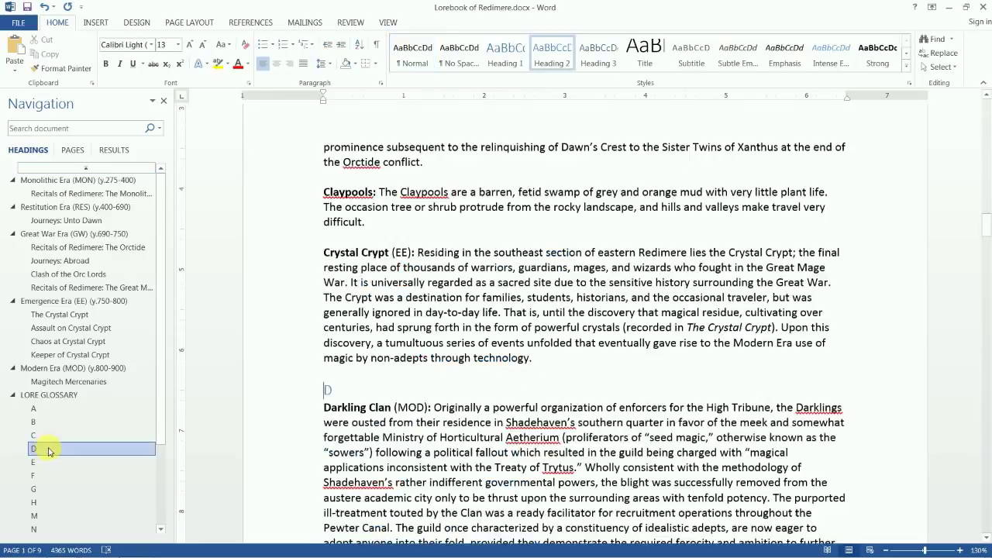
pyautogui.scroll(-5, 602, 177)
pyautogui.scroll(-4, 600, 176)
pyautogui.scroll(4, 600, 177)
pyautogui.scroll(-1, 601, 170)
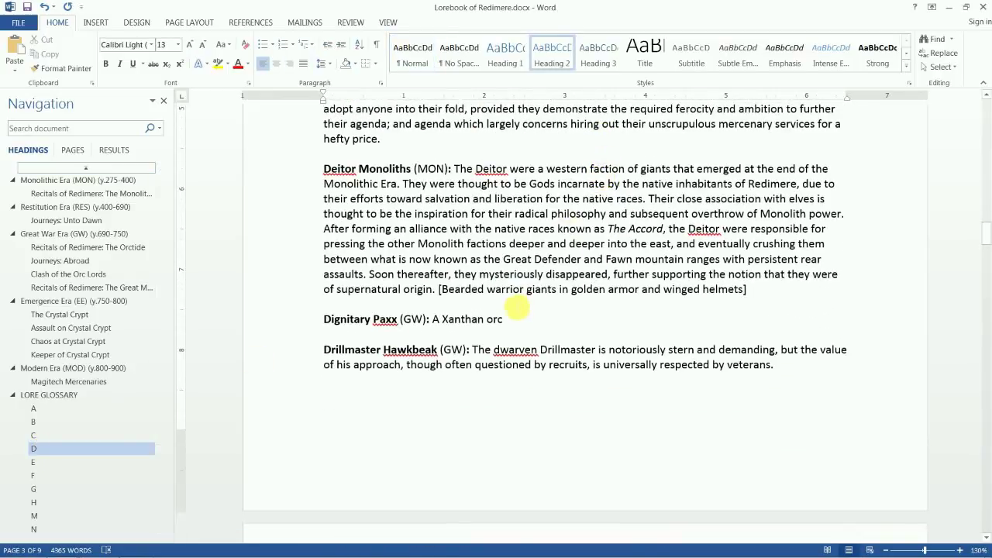
pyautogui.scroll(-6, 516, 308)
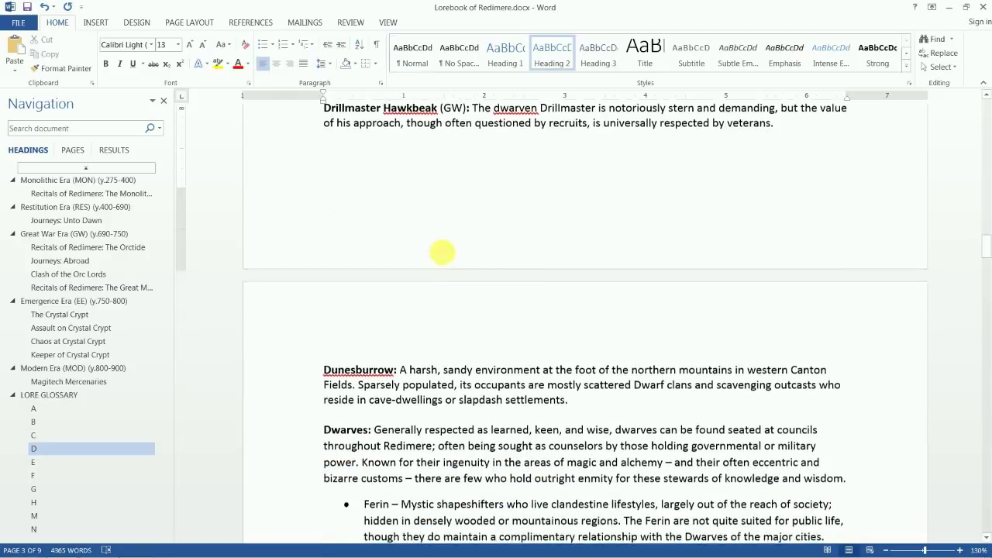
pyautogui.scroll(-4, 458, 288)
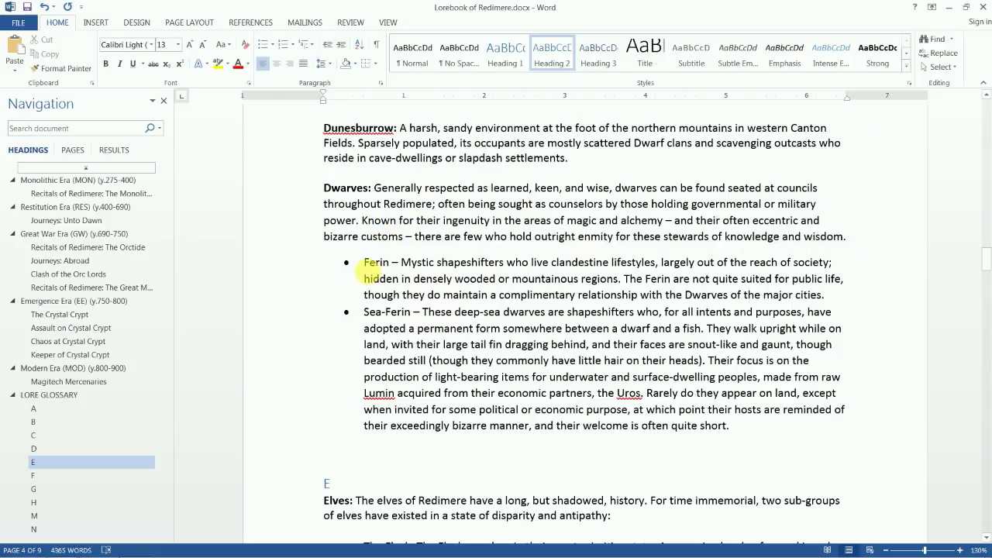
pyautogui.moveTo(364, 268); pyautogui.dragTo(389, 267)
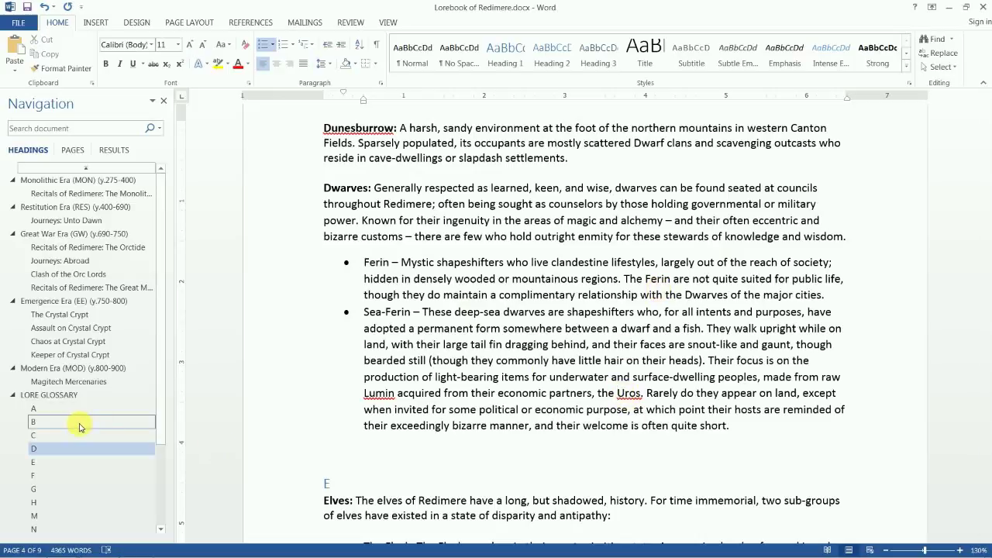
# Jump to the glossary's U heading and place the cursor after 'hunters.' in the Uros entry.
pyautogui.scroll(-3, 82, 427)
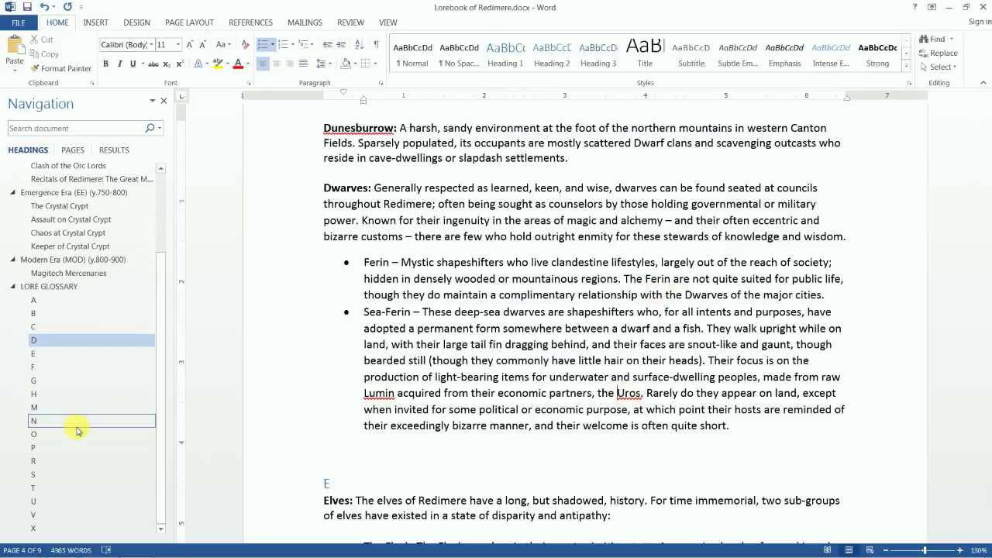
pyautogui.click(49, 501)
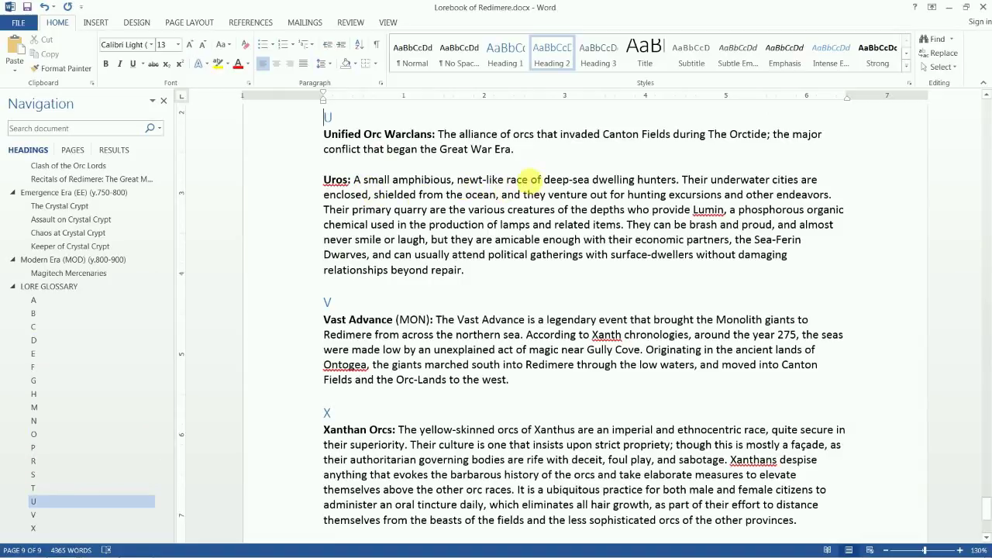
pyautogui.click(680, 180)
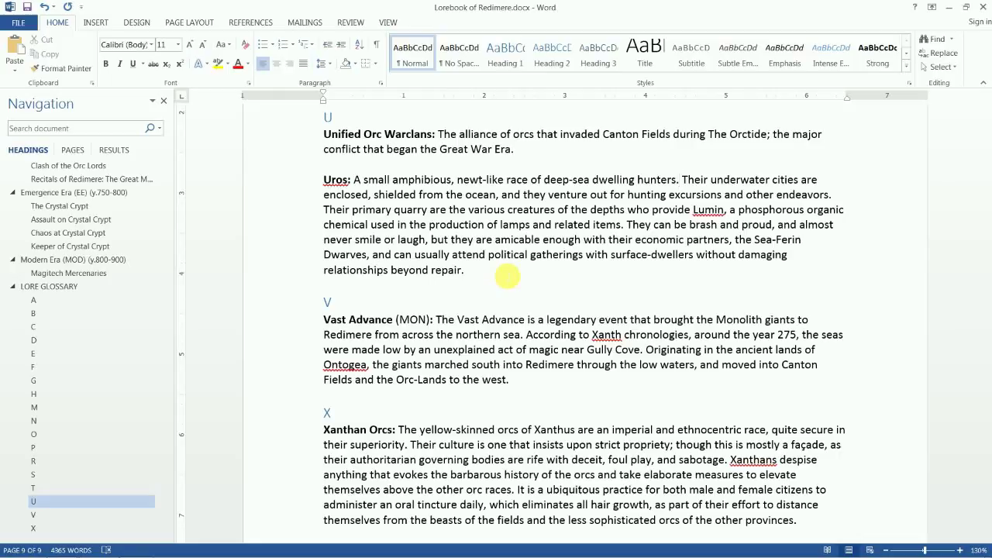
pyautogui.click(41, 341)
pyautogui.scroll(-10, 409, 292)
pyautogui.scroll(-7, 427, 282)
pyautogui.scroll(1, 431, 281)
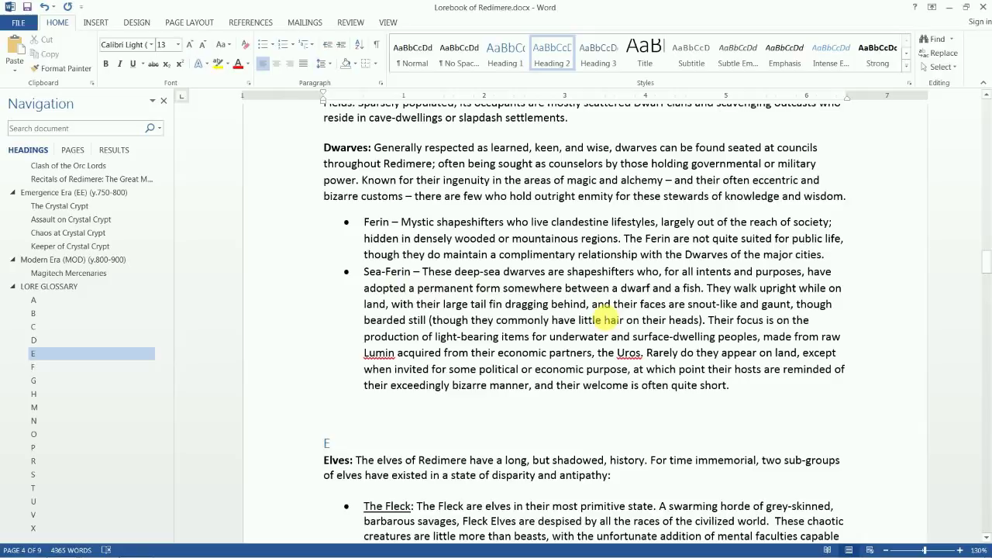
# Scroll down until the Elves entry's Fleck and Starborn paragraphs fill the page.
pyautogui.scroll(-3, 602, 319)
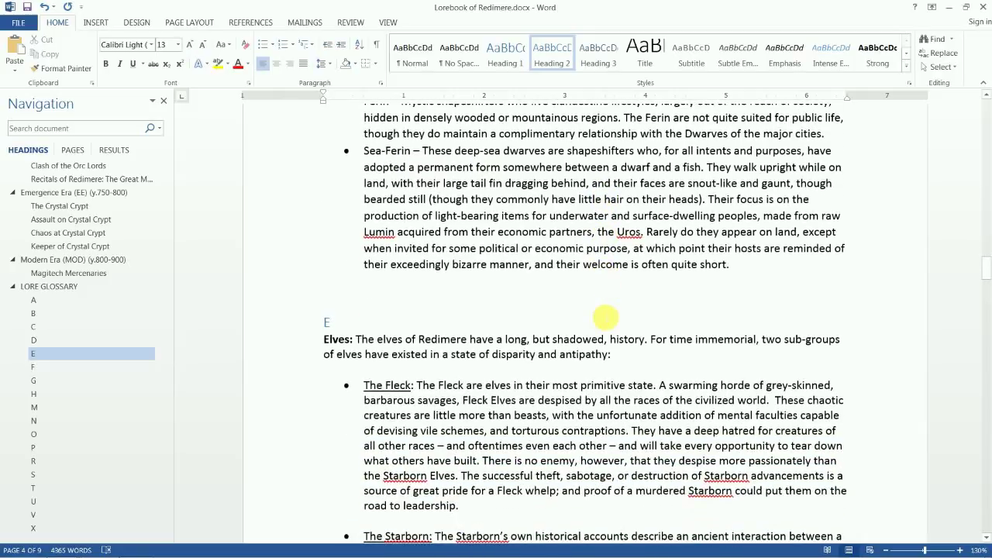
pyautogui.scroll(-4, 605, 316)
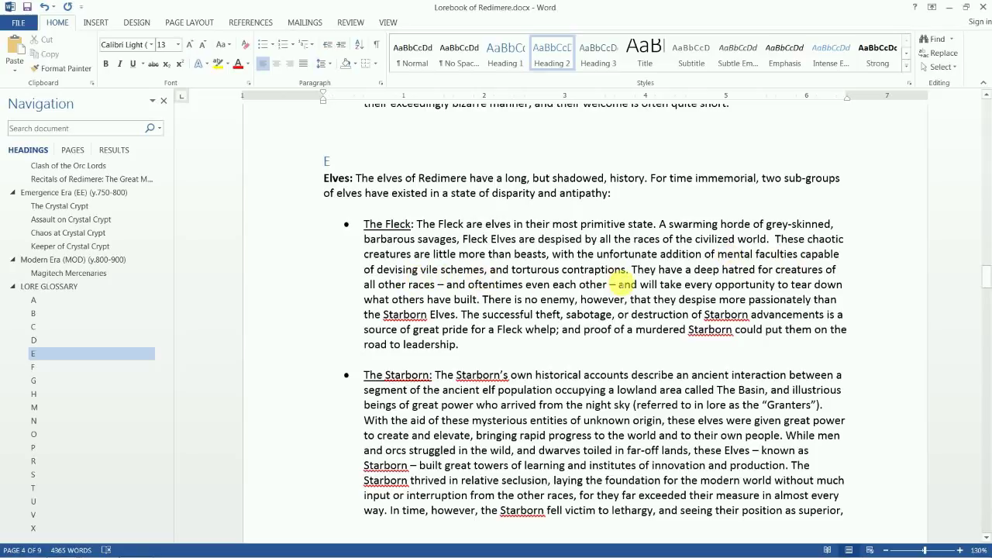
pyautogui.click(628, 269)
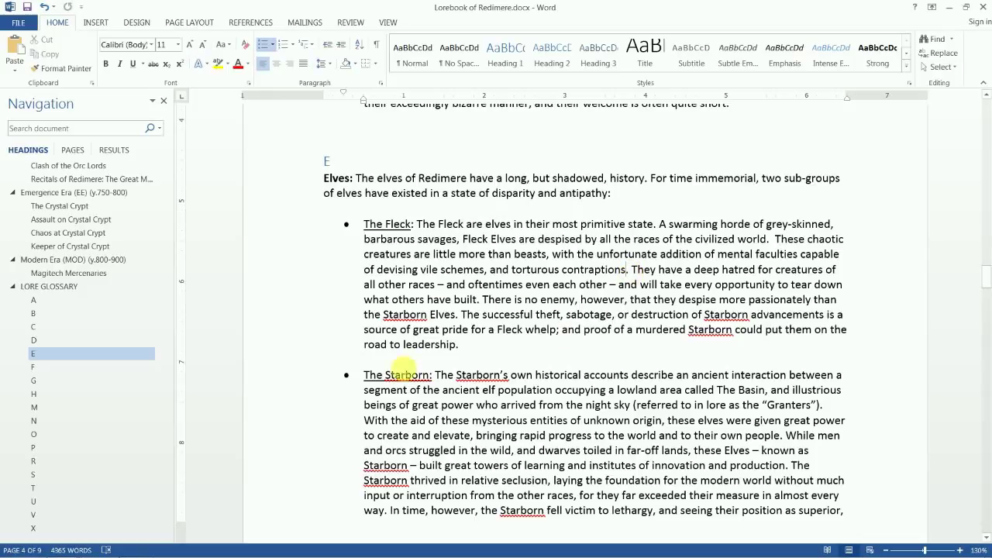
pyautogui.moveTo(561, 269); pyautogui.dragTo(634, 268)
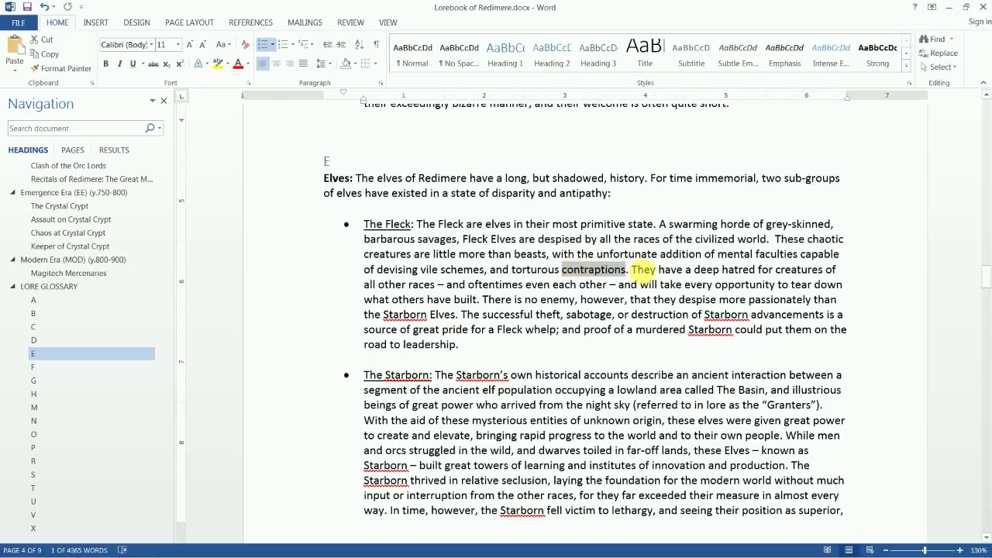
pyautogui.click(543, 268)
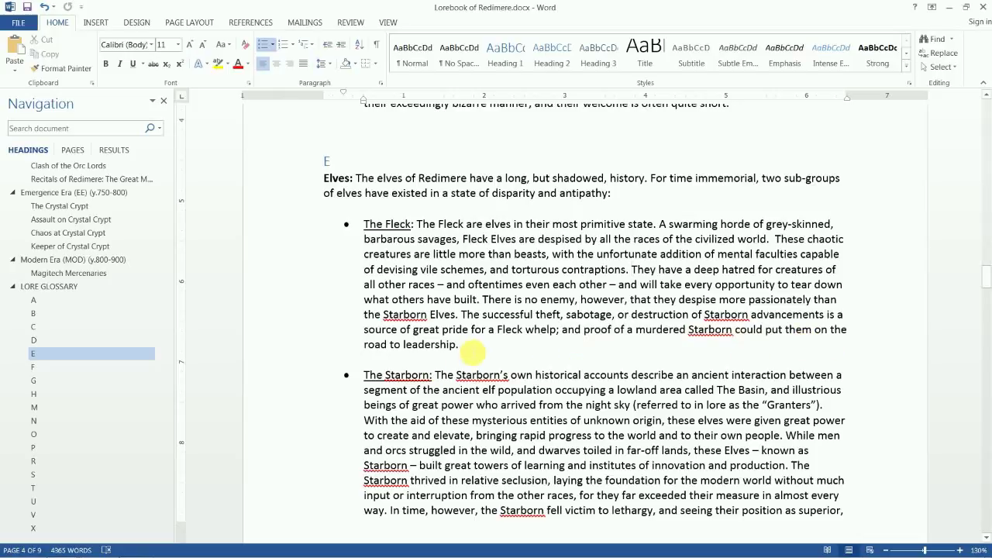
pyautogui.scroll(-6, 472, 352)
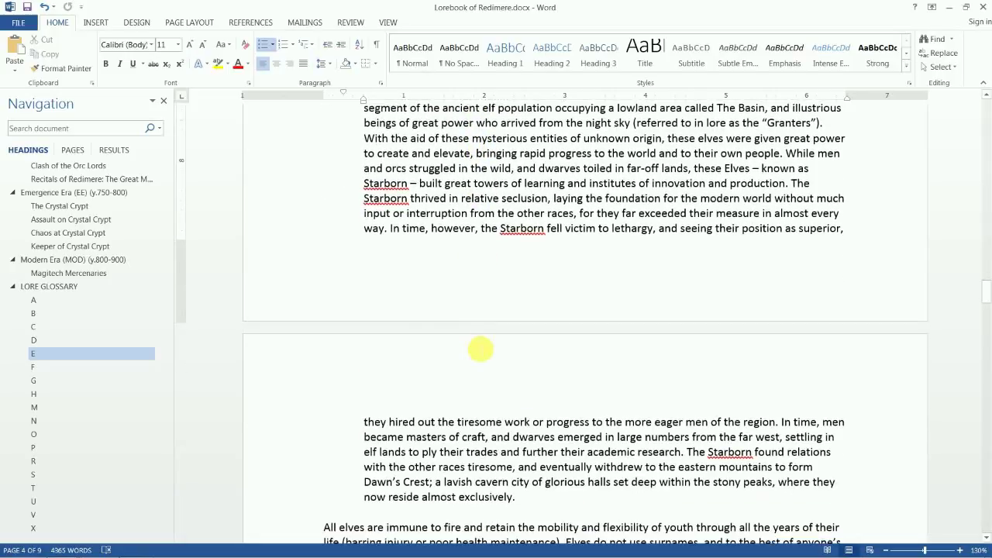
pyautogui.scroll(1, 481, 349)
pyautogui.scroll(-1, 481, 349)
pyautogui.scroll(1, 482, 350)
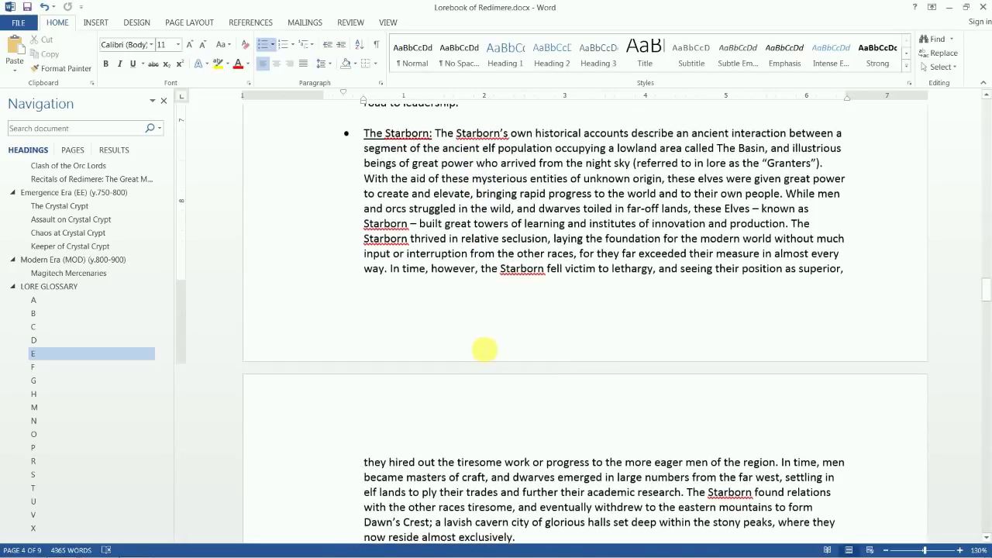
pyautogui.moveTo(984, 288); pyautogui.dragTo(982, 287)
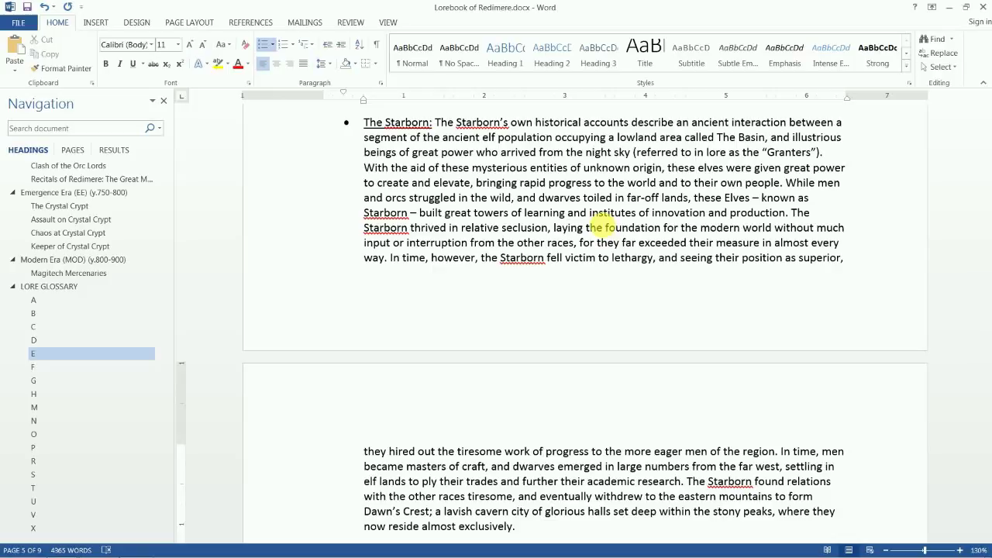
pyautogui.scroll(-5, 602, 227)
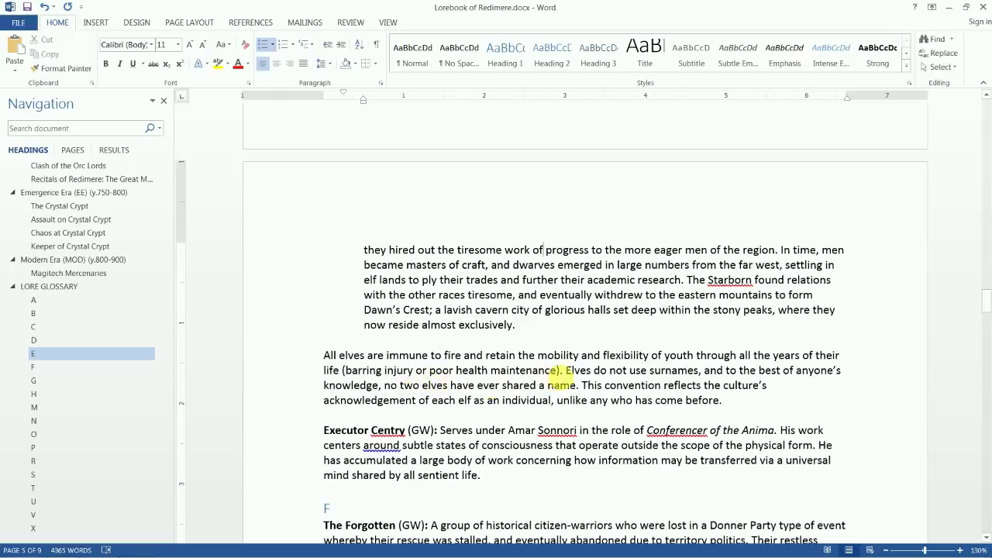
pyautogui.click(560, 371)
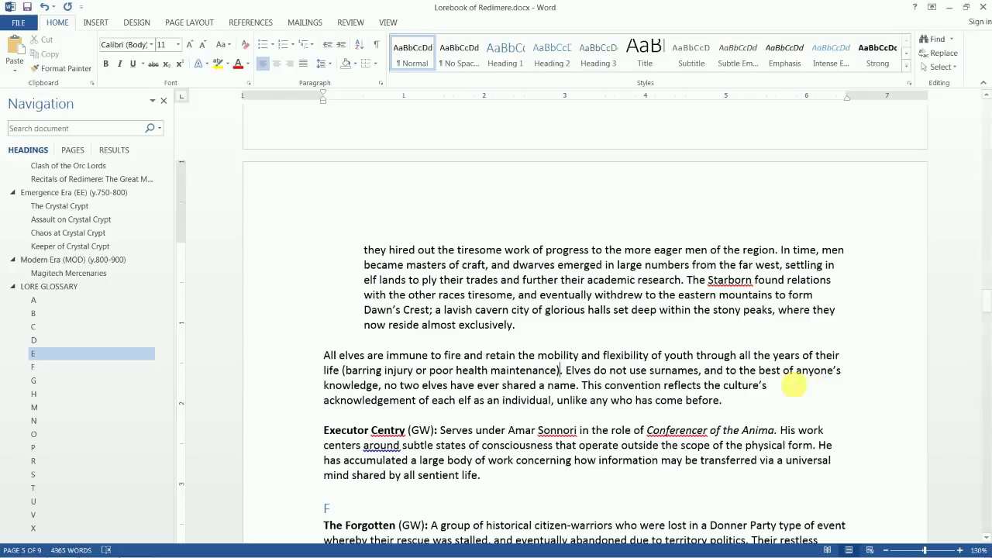
pyautogui.scroll(-3, 524, 348)
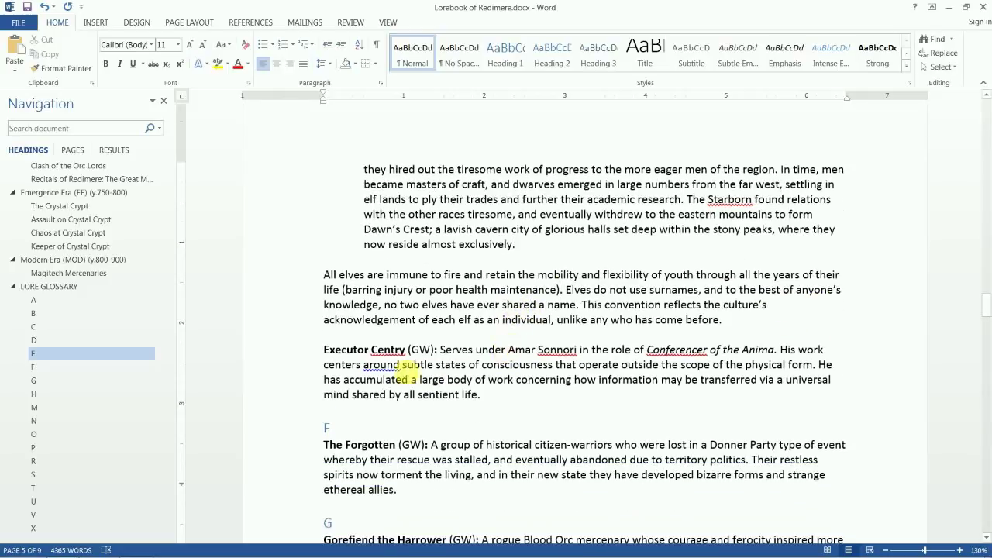
pyautogui.click(473, 349)
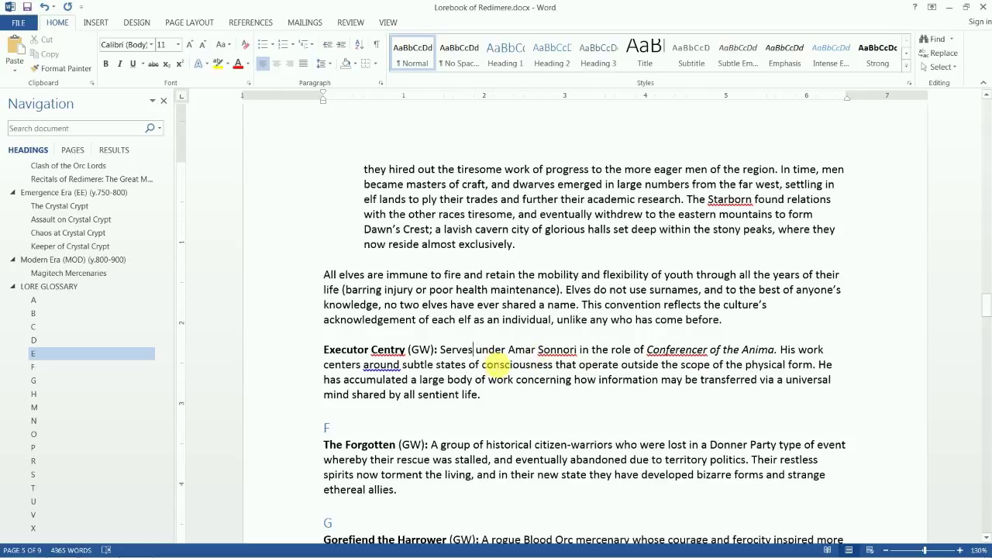
pyautogui.scroll(-3, 496, 365)
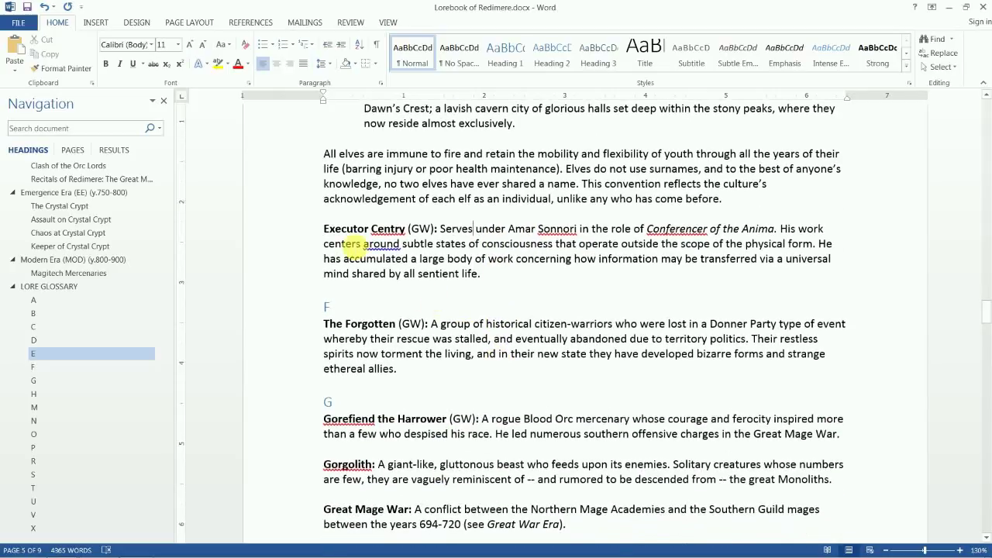
pyautogui.doubleClick(335, 230)
pyautogui.click(535, 236)
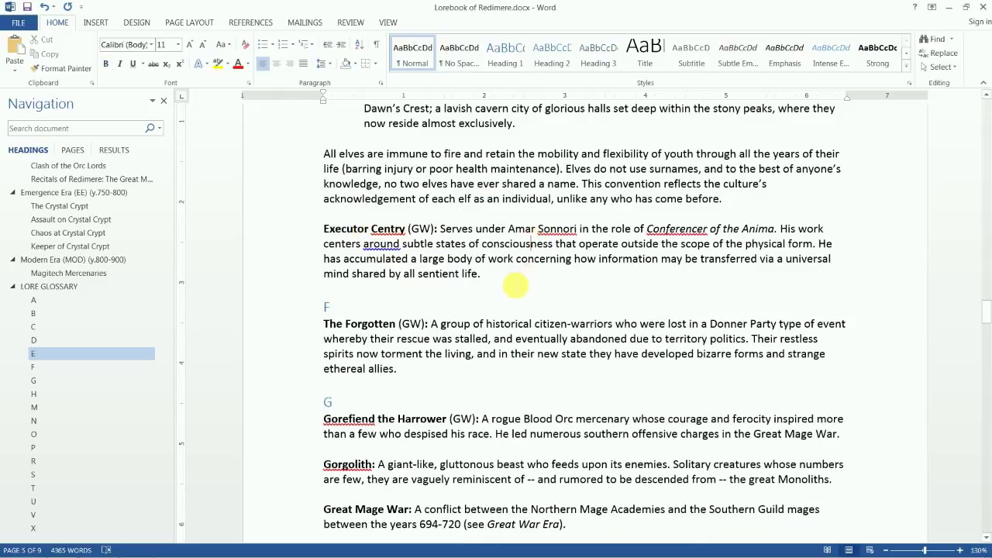
pyautogui.scroll(-1, 516, 286)
pyautogui.scroll(-2, 516, 286)
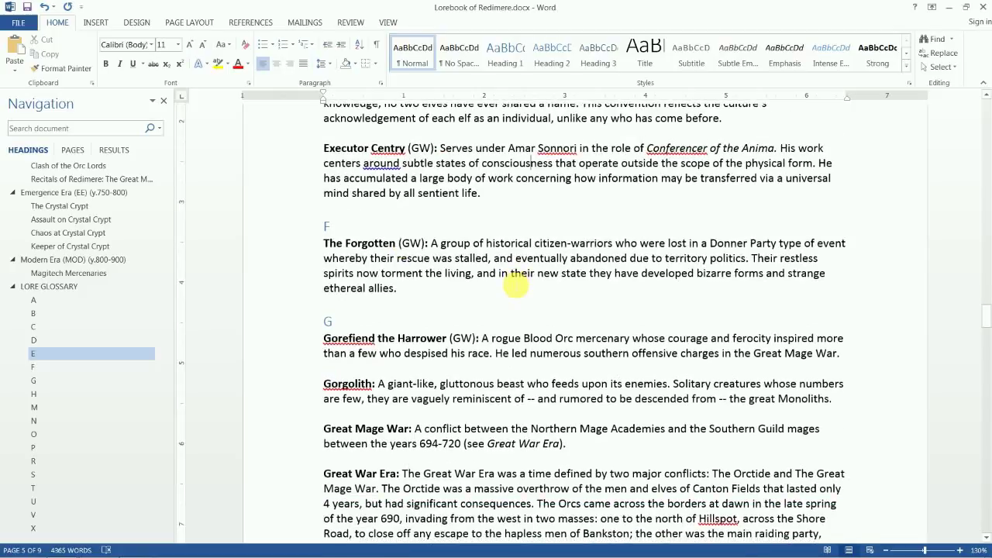
pyautogui.scroll(-1, 515, 286)
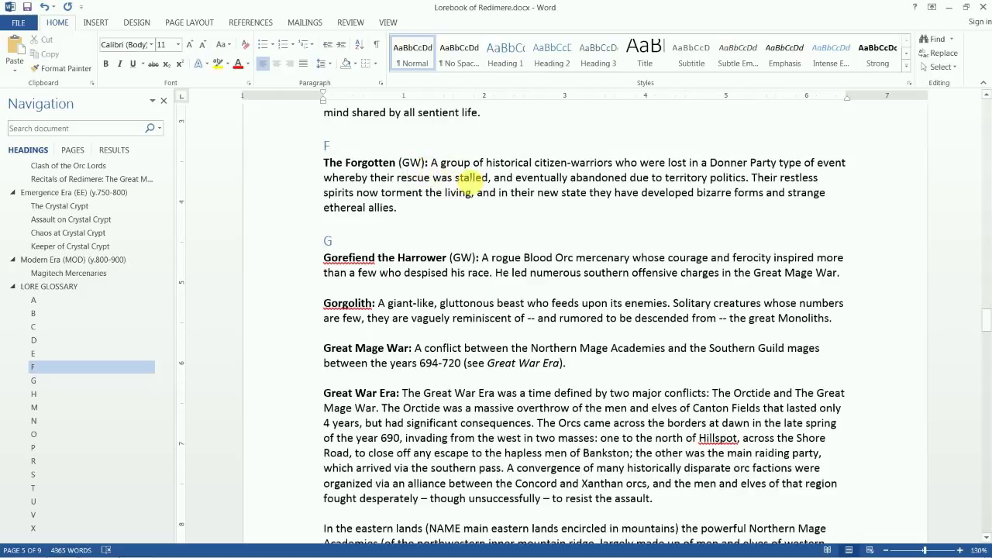
pyautogui.scroll(-1, 516, 193)
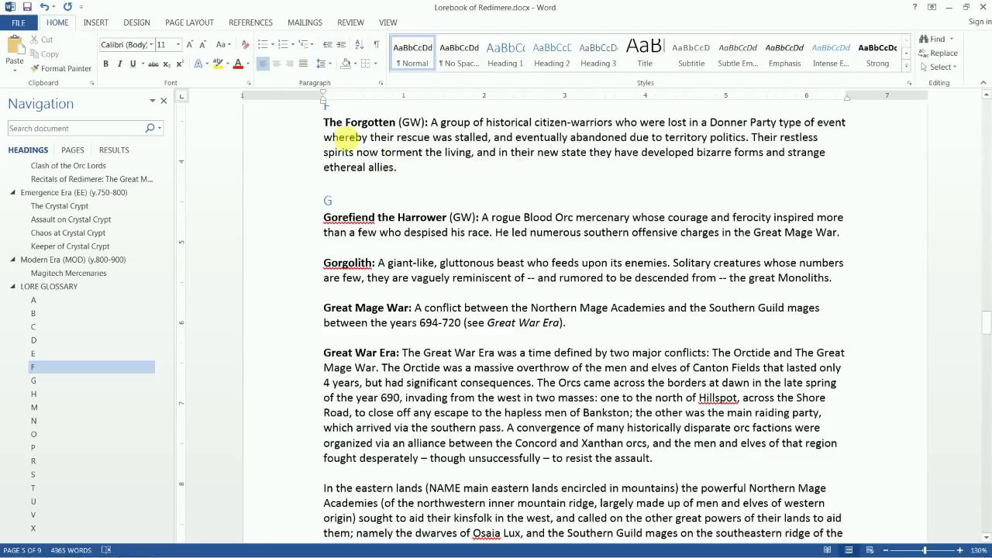
pyautogui.moveTo(323, 121); pyautogui.dragTo(398, 161)
pyautogui.click(471, 200)
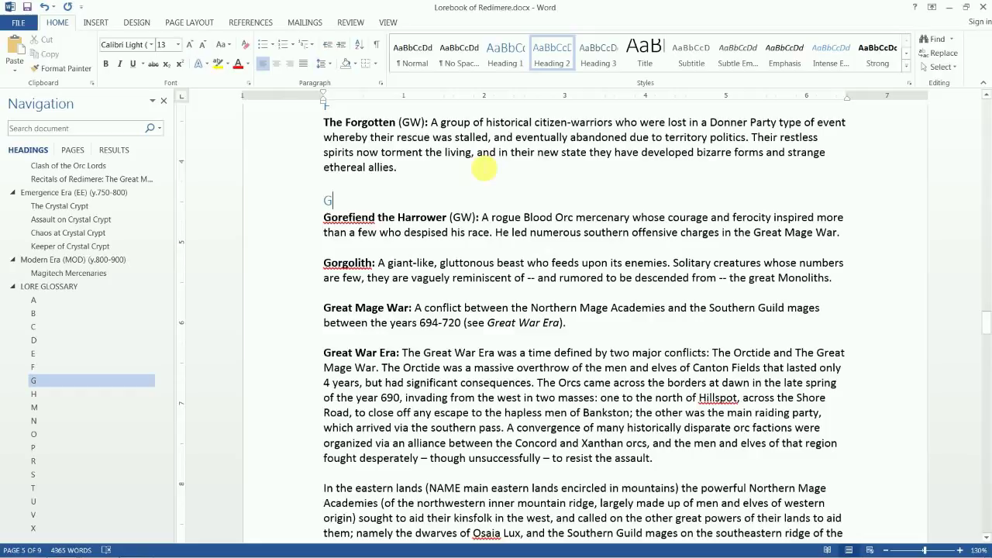
pyautogui.scroll(-1, 483, 169)
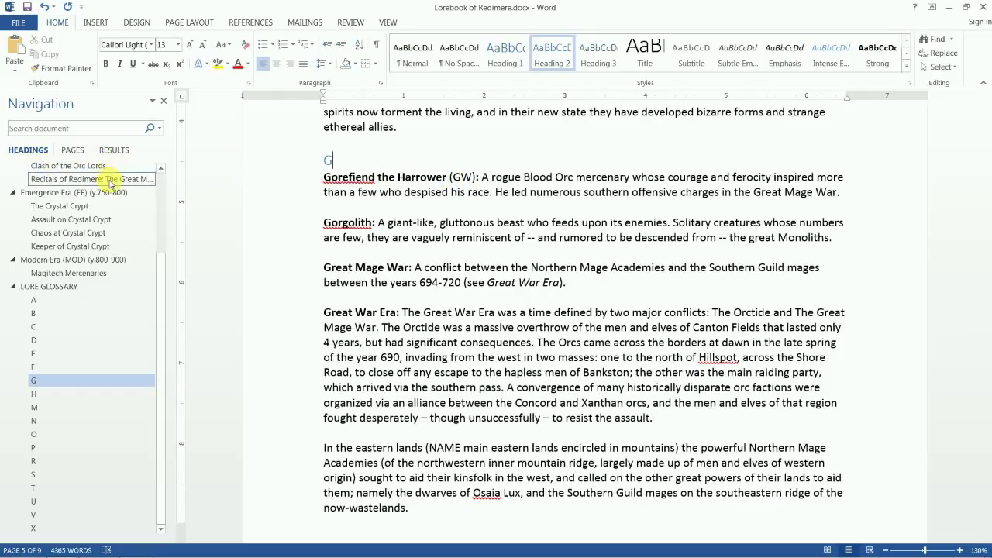
pyautogui.scroll(2, 112, 179)
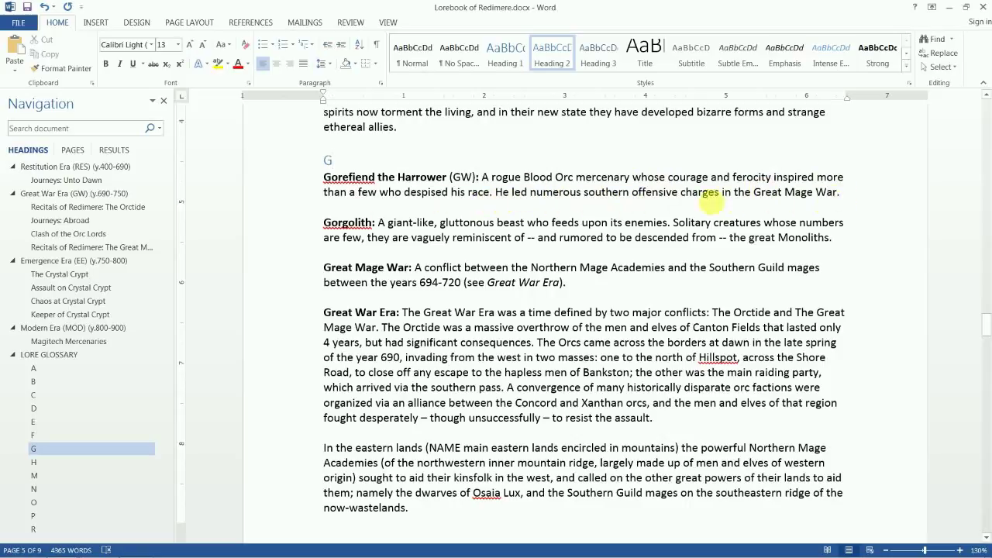
pyautogui.click(323, 177)
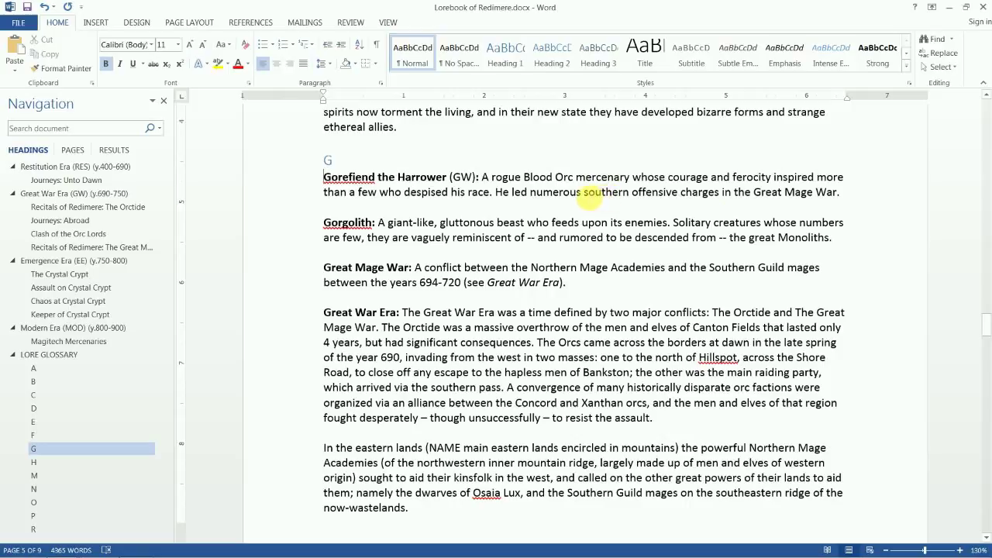
pyautogui.click(585, 192)
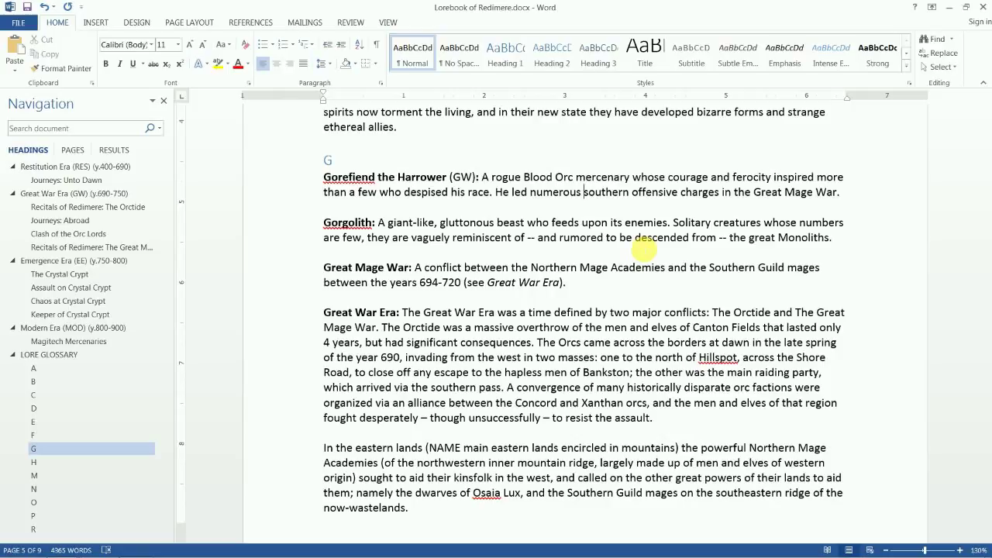
pyautogui.click(586, 193)
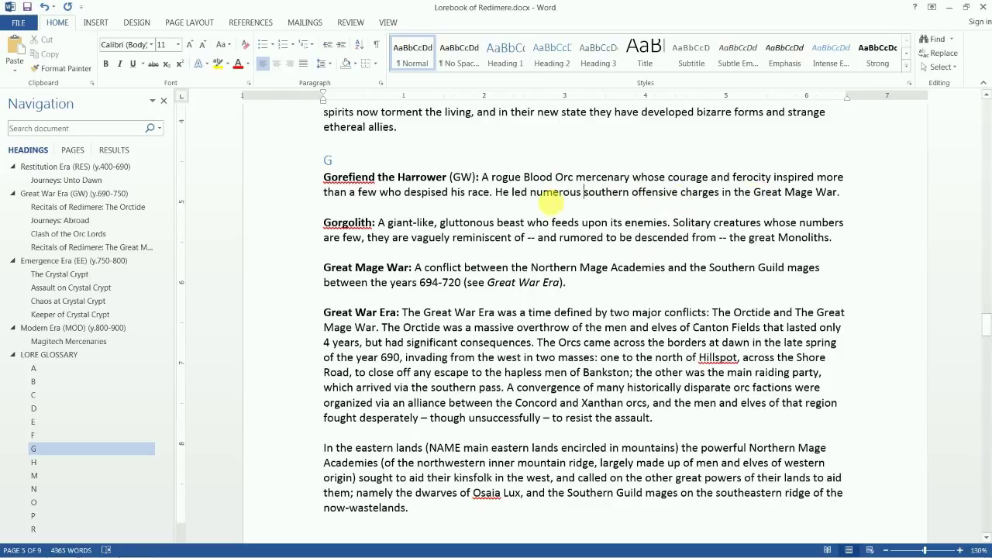
pyautogui.scroll(-1, 454, 190)
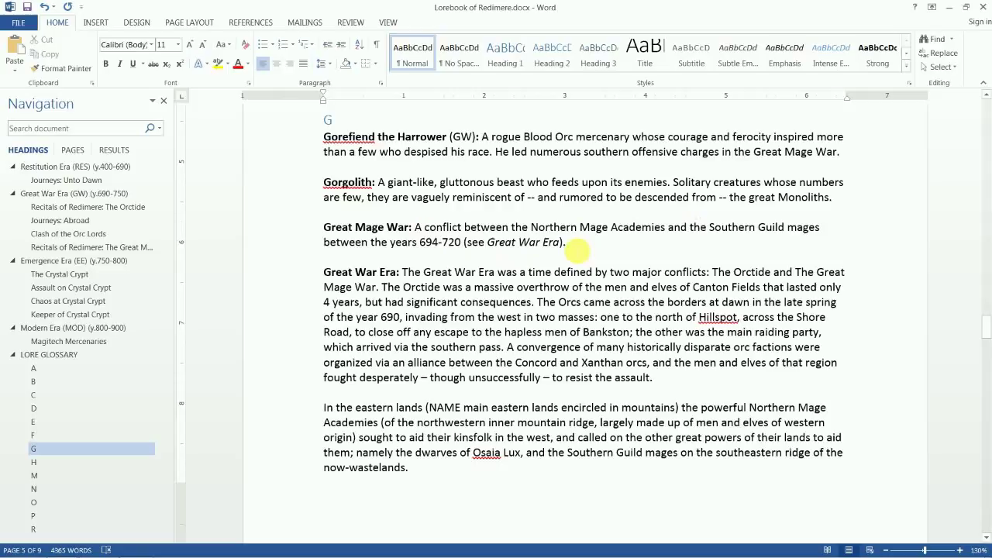
# Scroll past the Great Mage War entry on page 6 to the Grondel Tuberd and Gyrewatch Keep entries.
pyautogui.scroll(-2, 523, 265)
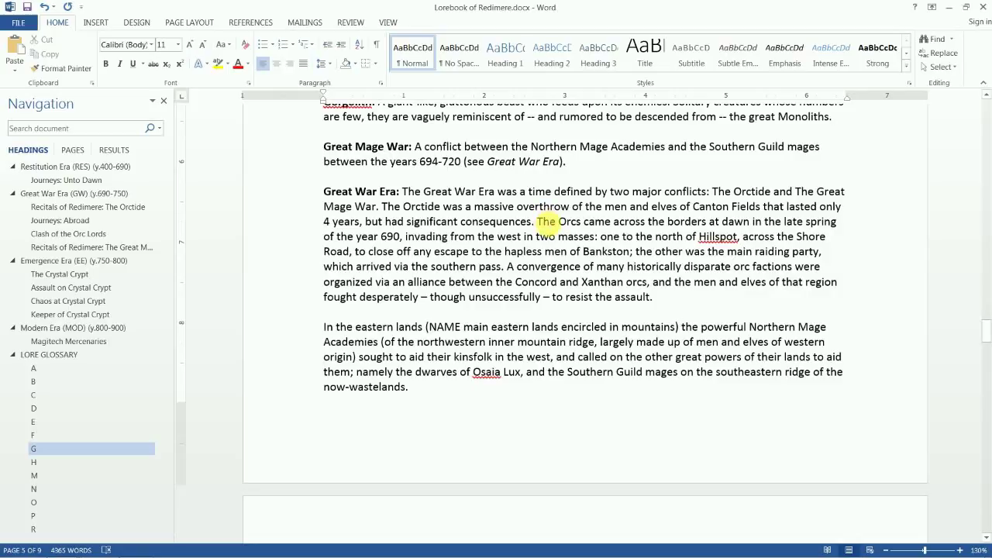
pyautogui.scroll(-5, 547, 221)
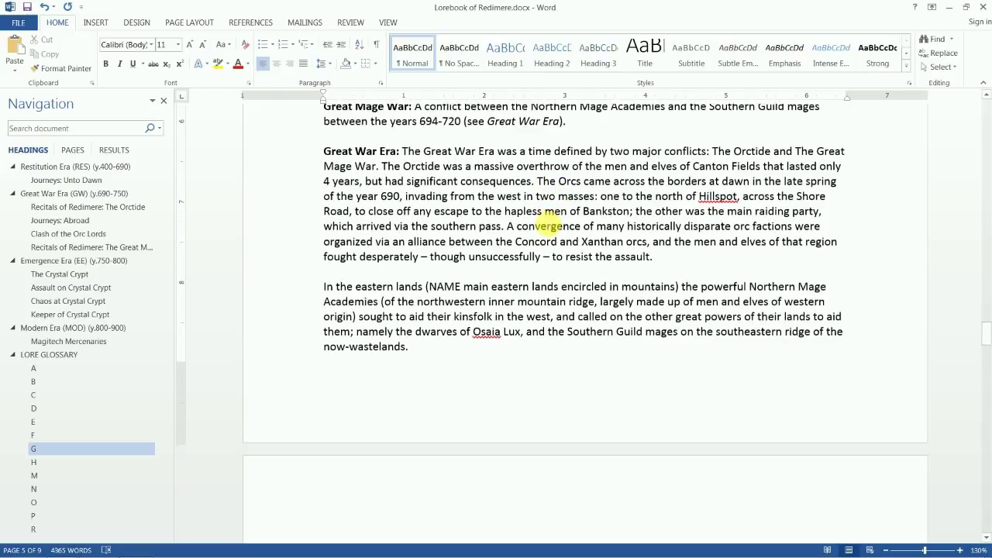
pyautogui.scroll(-2, 553, 224)
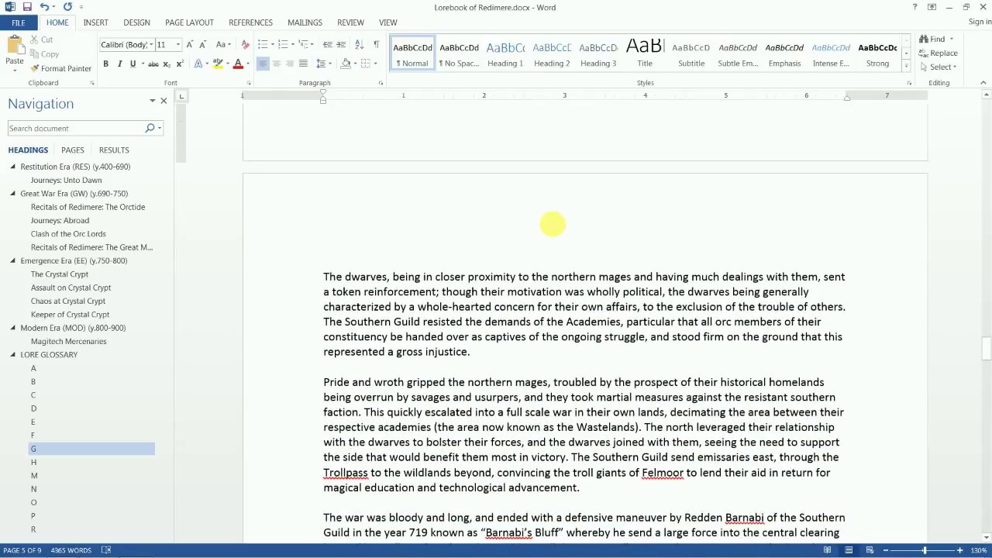
pyautogui.scroll(-4, 553, 224)
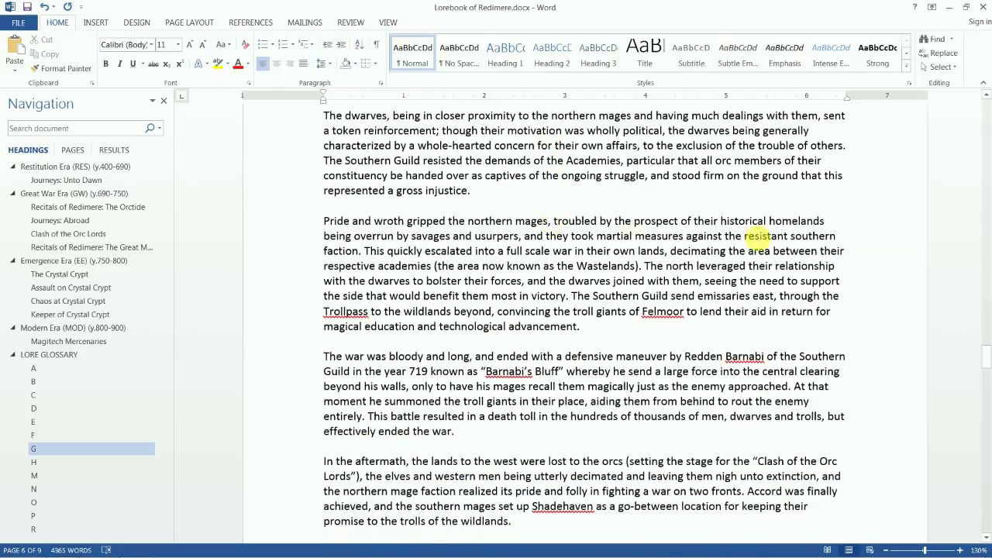
pyautogui.scroll(-3, 757, 236)
pyautogui.scroll(-1, 757, 237)
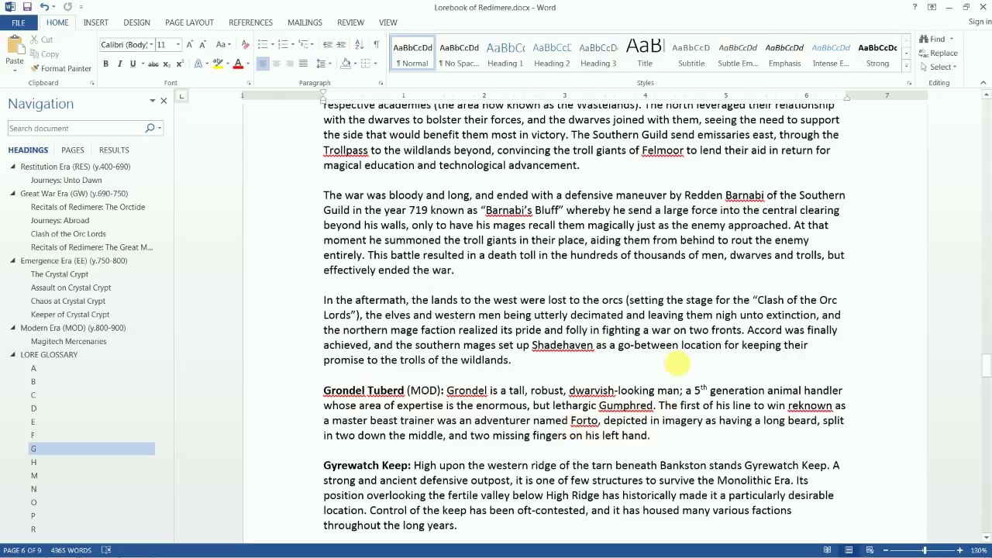
pyautogui.scroll(-5, 659, 403)
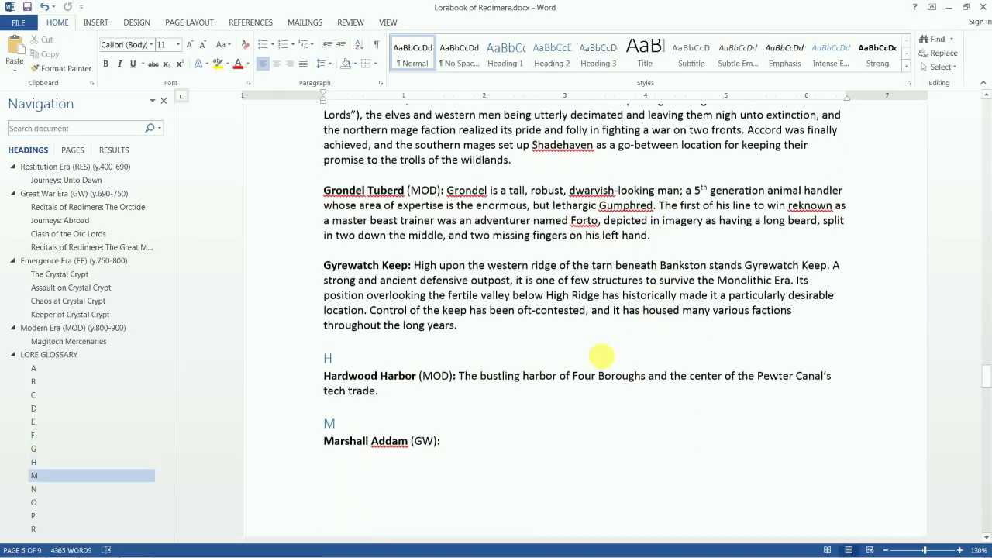
pyautogui.scroll(-1, 601, 356)
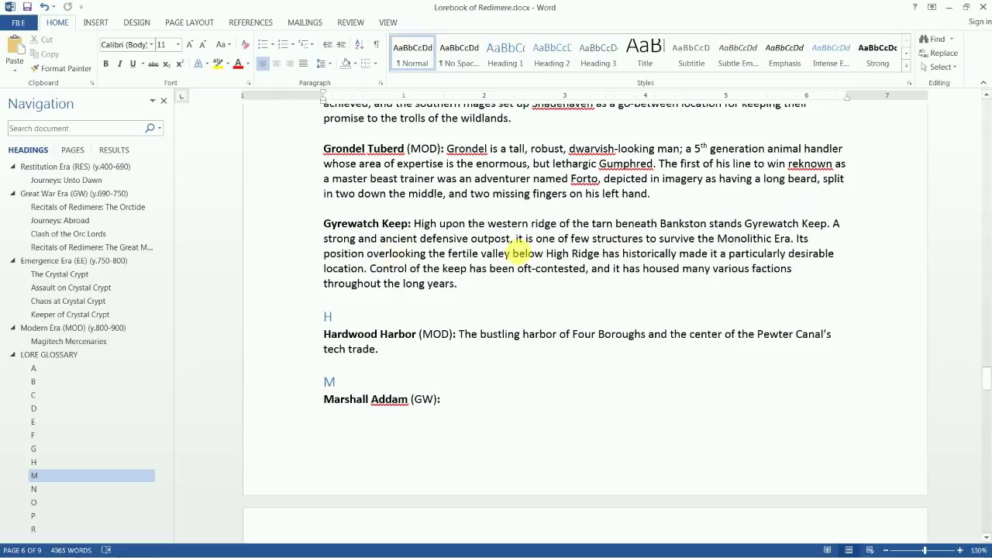
pyautogui.moveTo(547, 254); pyautogui.dragTo(601, 255)
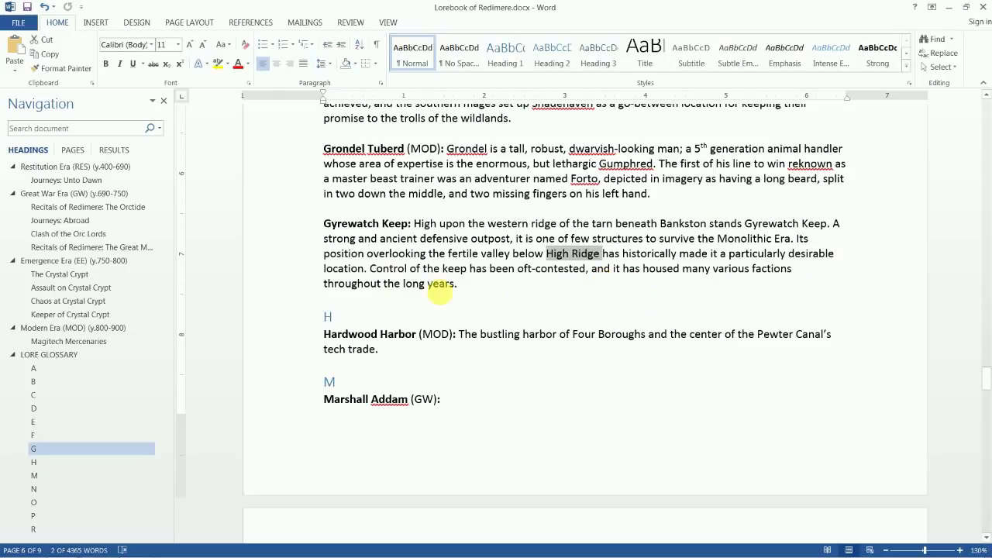
pyautogui.click(491, 289)
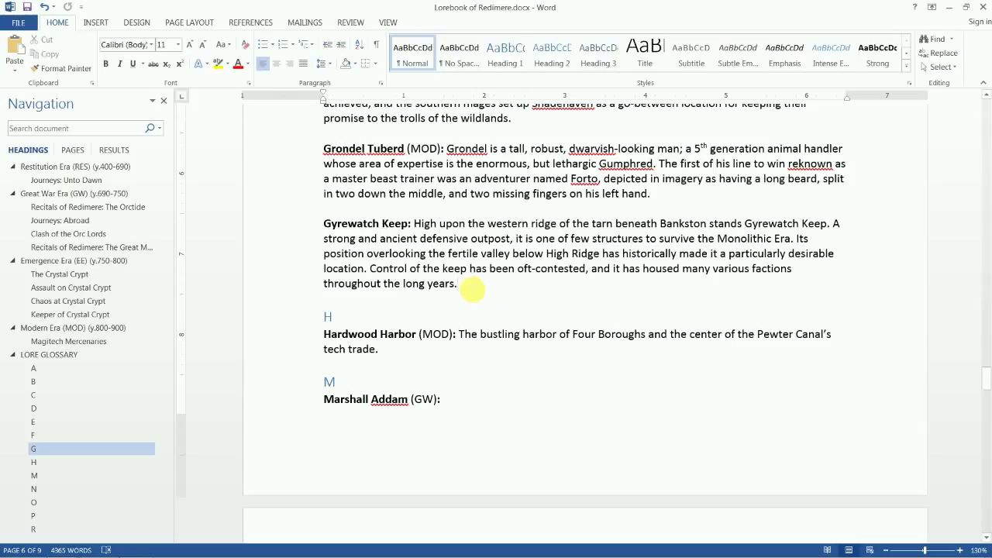
# Review the glossary from Hardwood Harbor's MOD tag through M, N and O to Powderwood.
pyautogui.scroll(-1, 465, 286)
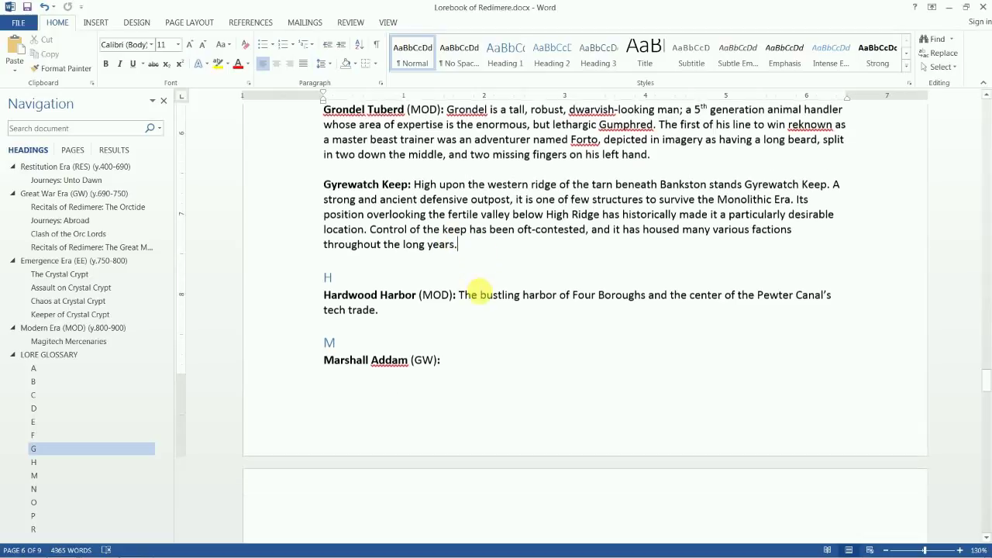
pyautogui.scroll(-1, 468, 293)
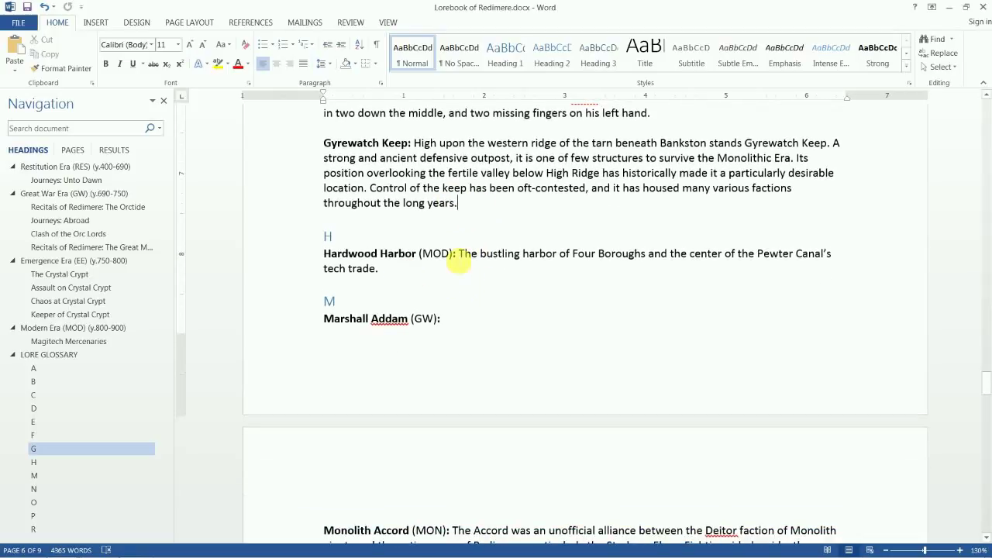
pyautogui.click(442, 254)
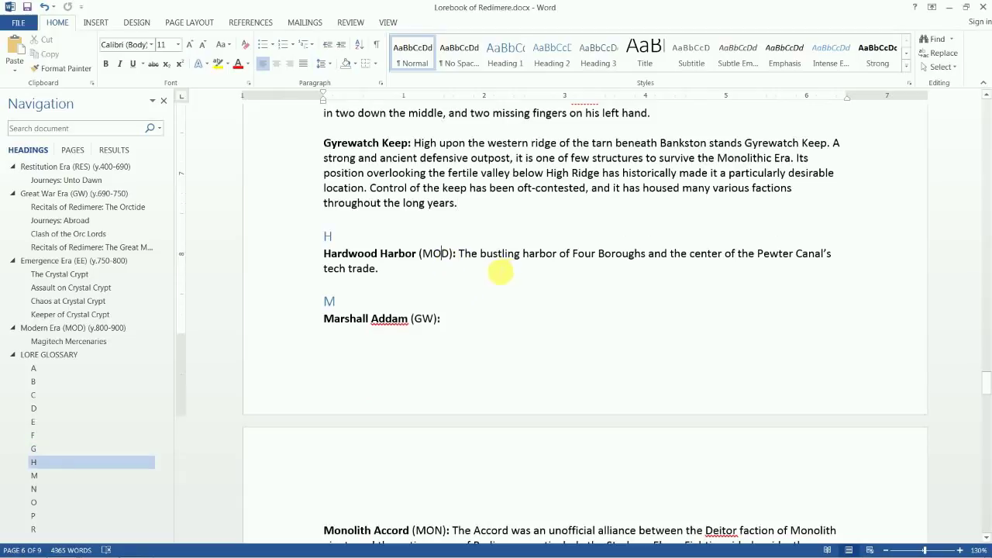
pyautogui.scroll(-3, 508, 271)
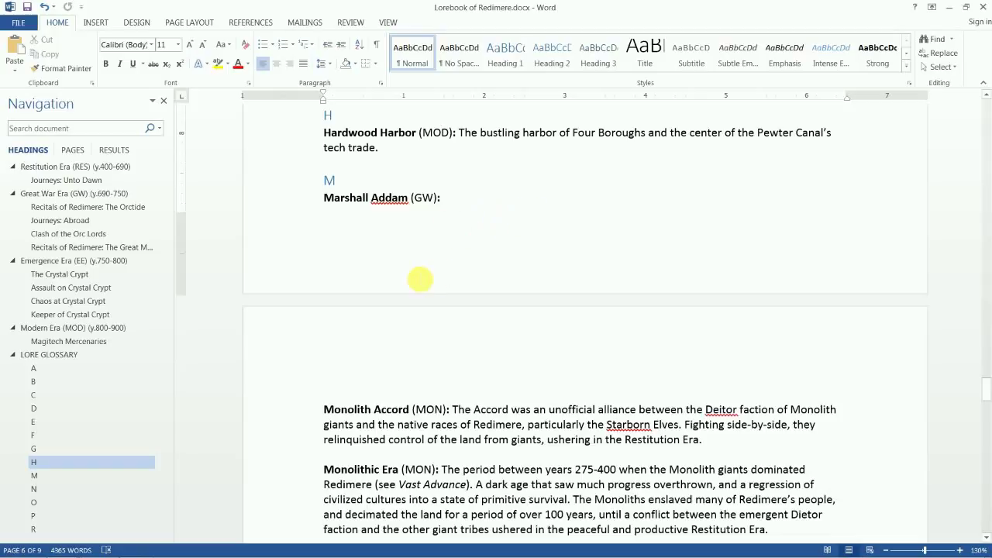
pyautogui.scroll(-2, 422, 279)
pyautogui.scroll(-5, 422, 279)
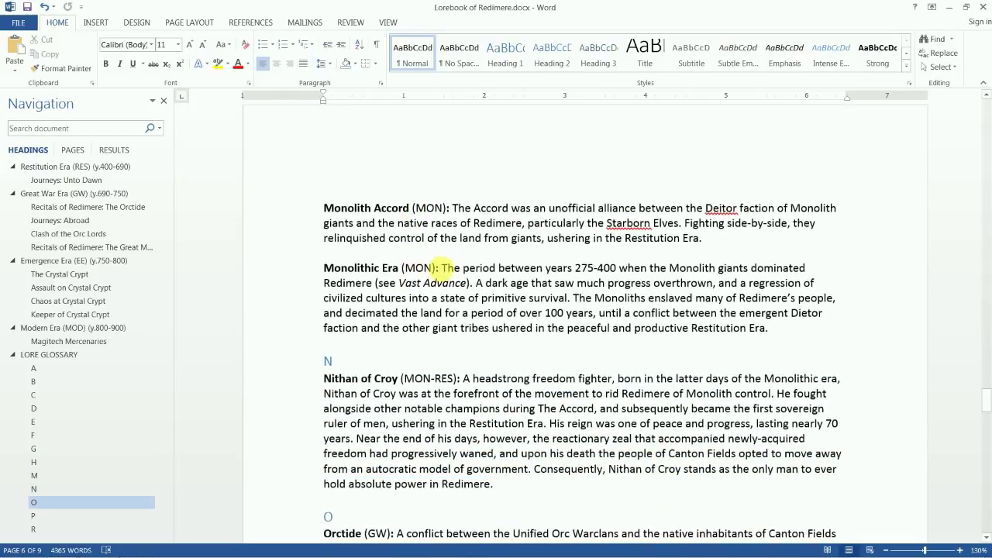
pyautogui.scroll(-5, 423, 242)
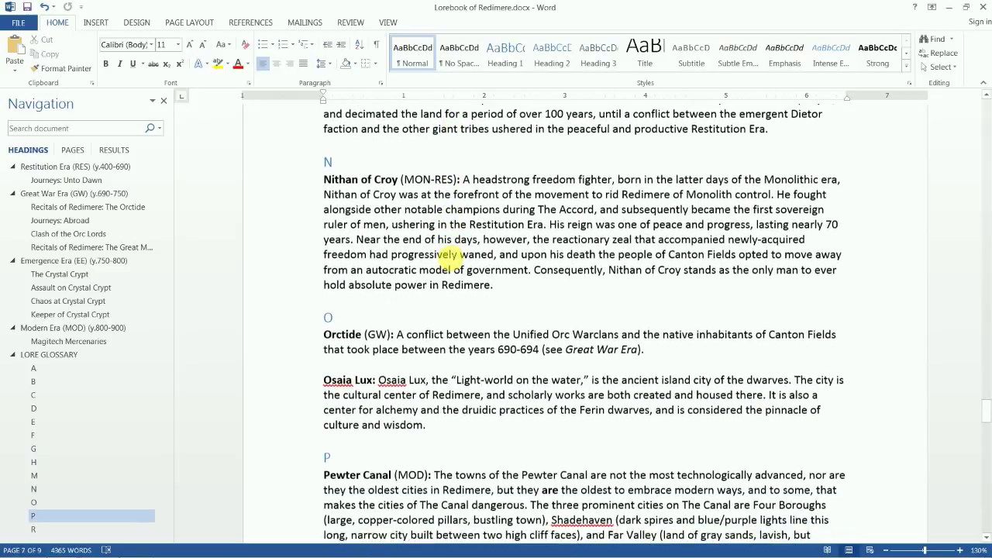
pyautogui.scroll(-4, 446, 260)
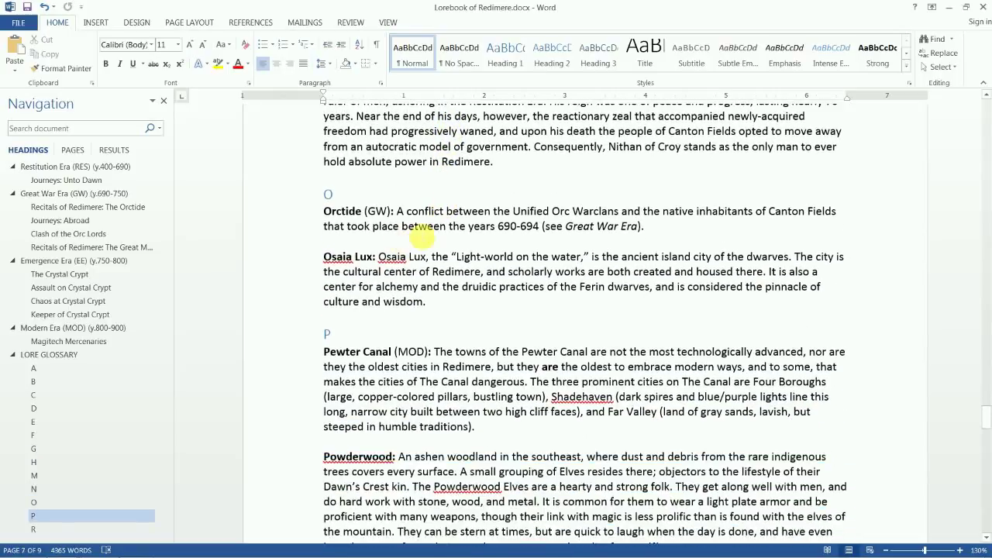
pyautogui.scroll(-1, 480, 246)
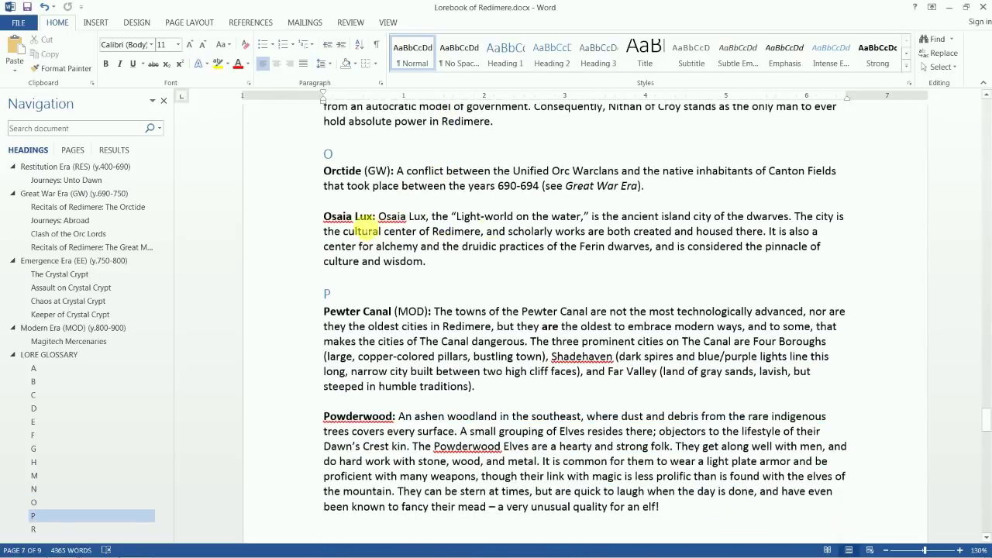
pyautogui.scroll(-2, 521, 265)
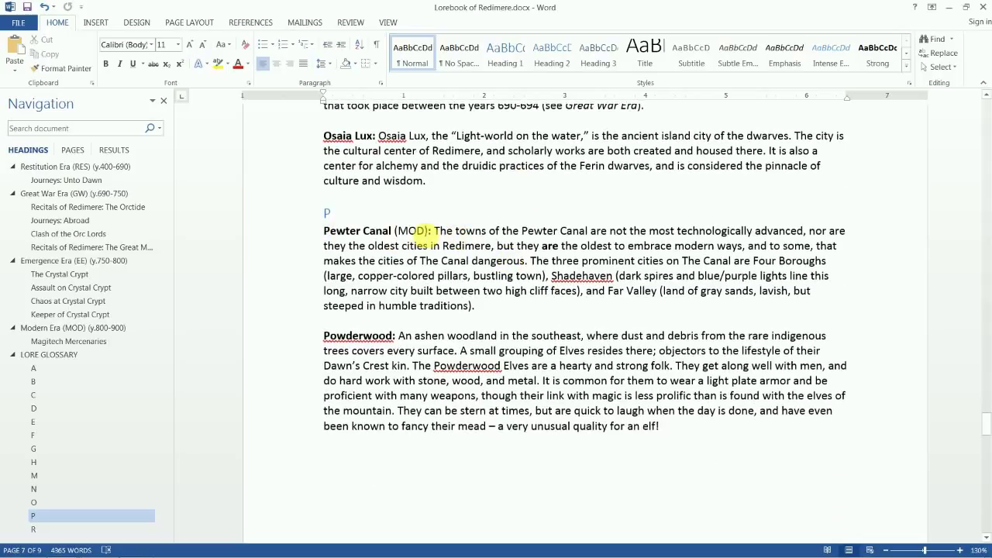
pyautogui.scroll(-3, 460, 235)
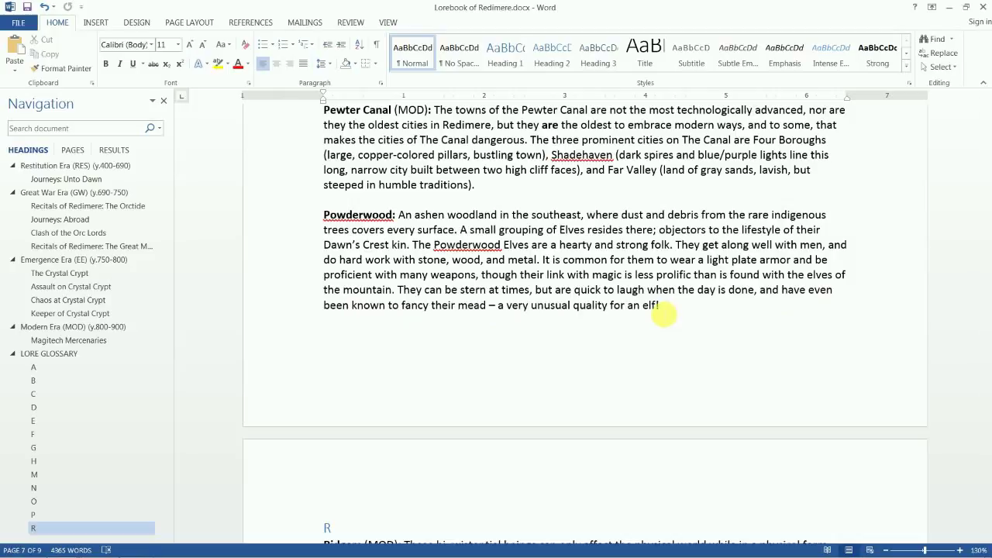
# Scroll past the page break to the Ridgers and Shadehaven entries.
pyautogui.scroll(-1, 658, 308)
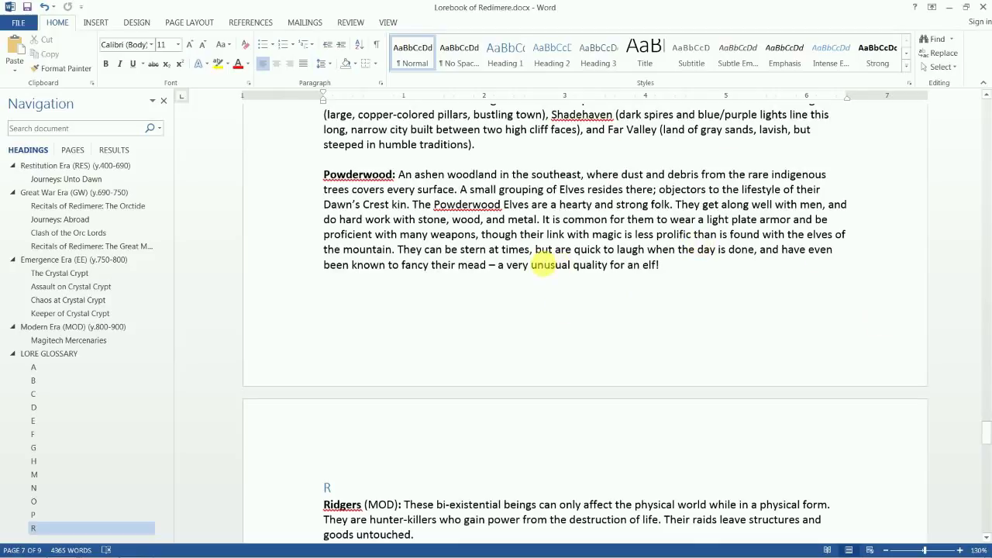
pyautogui.scroll(-6, 542, 265)
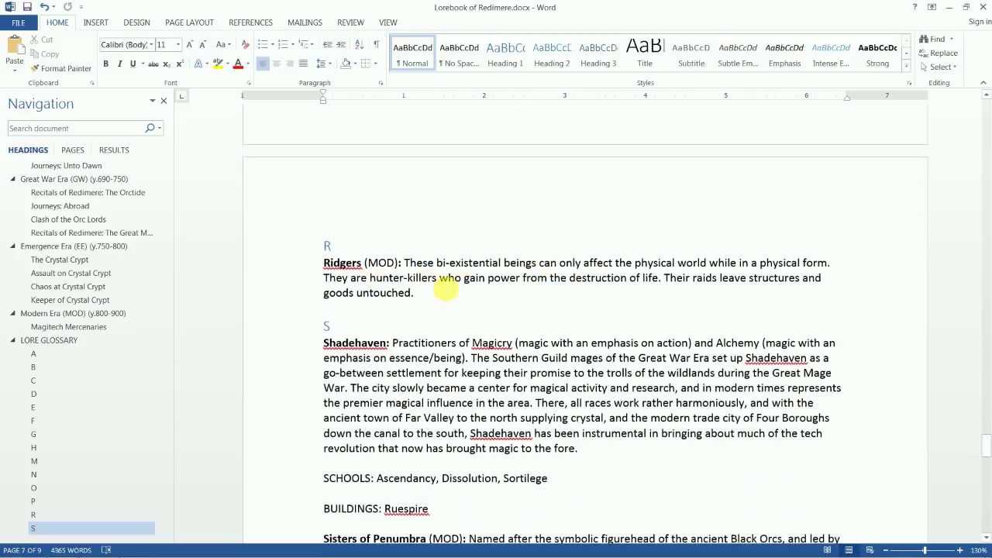
# Read on past Skull Mages of Crow's Port, Sober Hold and Sonnori (GW) to Starborn.
pyautogui.scroll(-3, 445, 291)
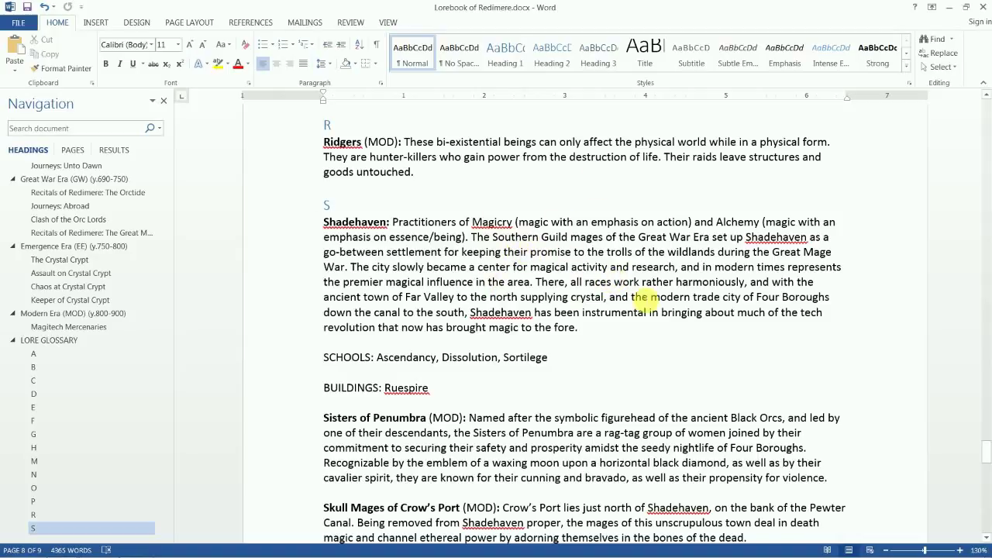
pyautogui.scroll(-4, 643, 300)
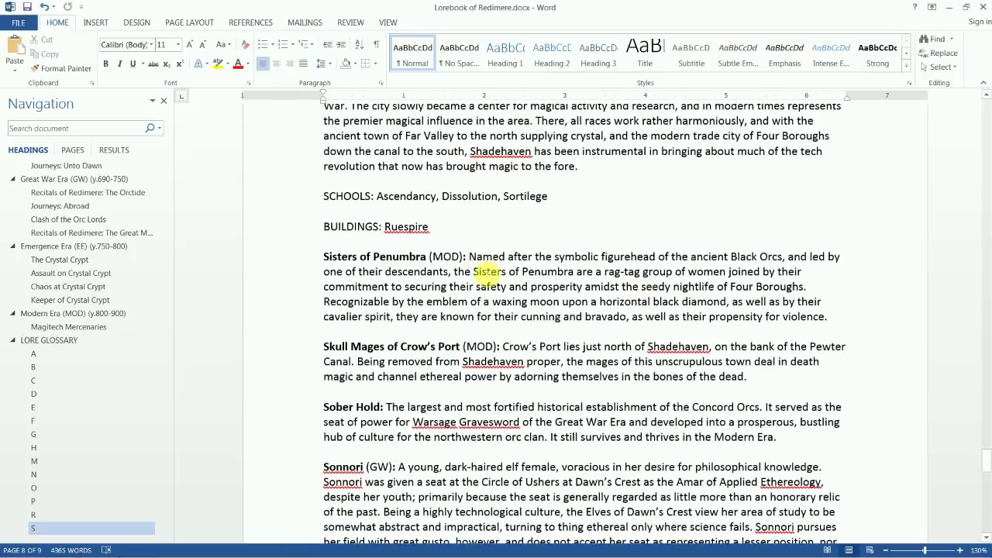
pyautogui.scroll(-1, 465, 262)
pyautogui.scroll(-1, 446, 261)
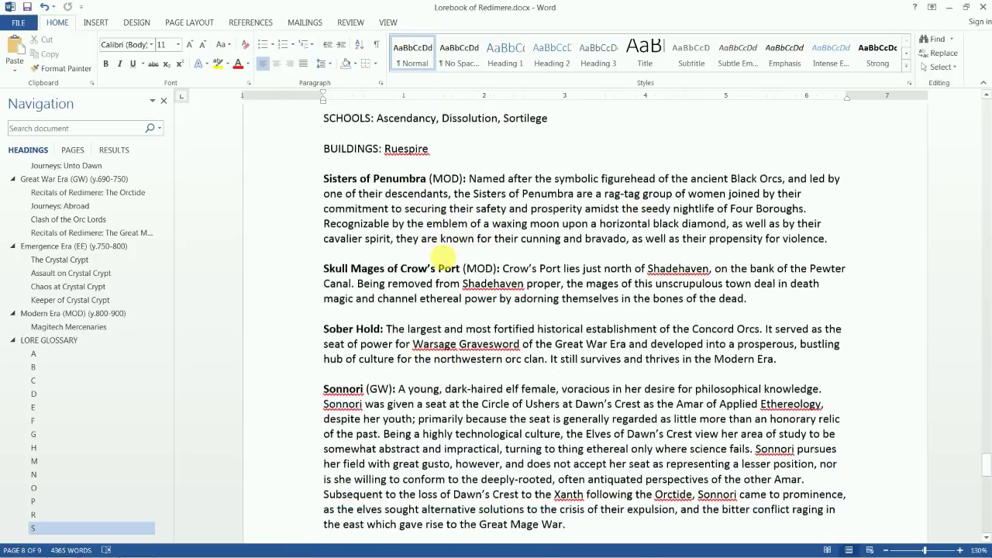
pyautogui.scroll(-3, 492, 271)
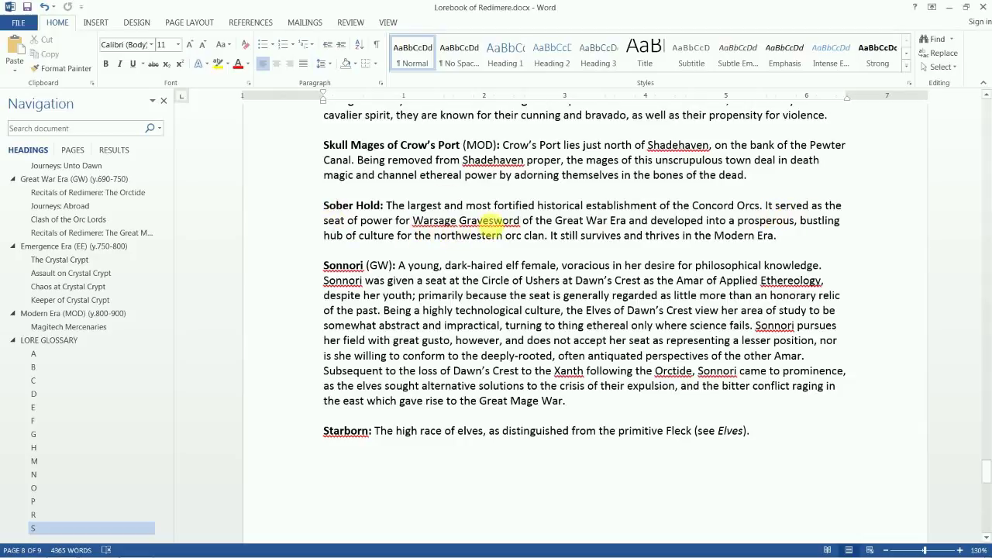
pyautogui.press('BackSpace')
pyautogui.press('BackSpace')
pyautogui.press('BackSpace')
pyautogui.press('BackSpace')
pyautogui.write('ong')
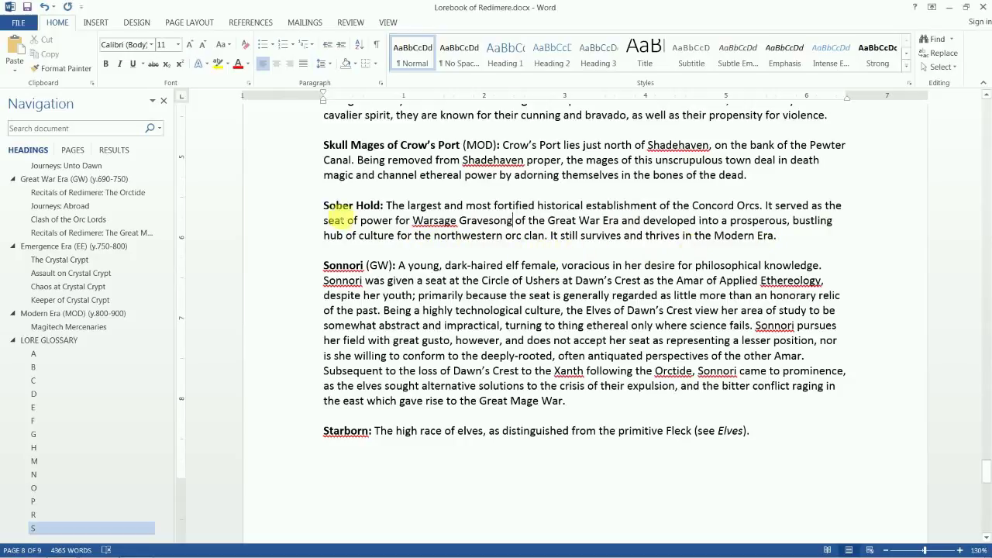
pyautogui.click(324, 206)
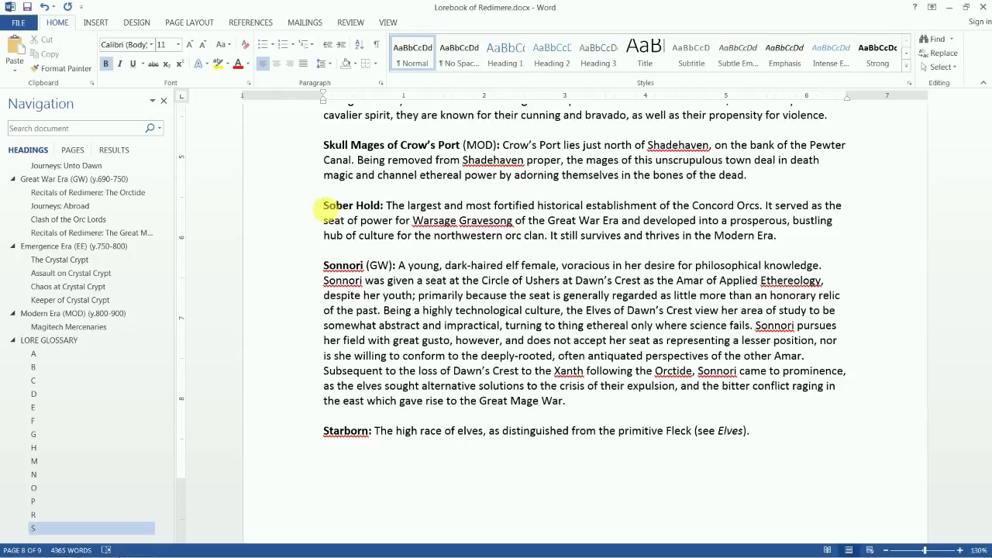
pyautogui.click(323, 207)
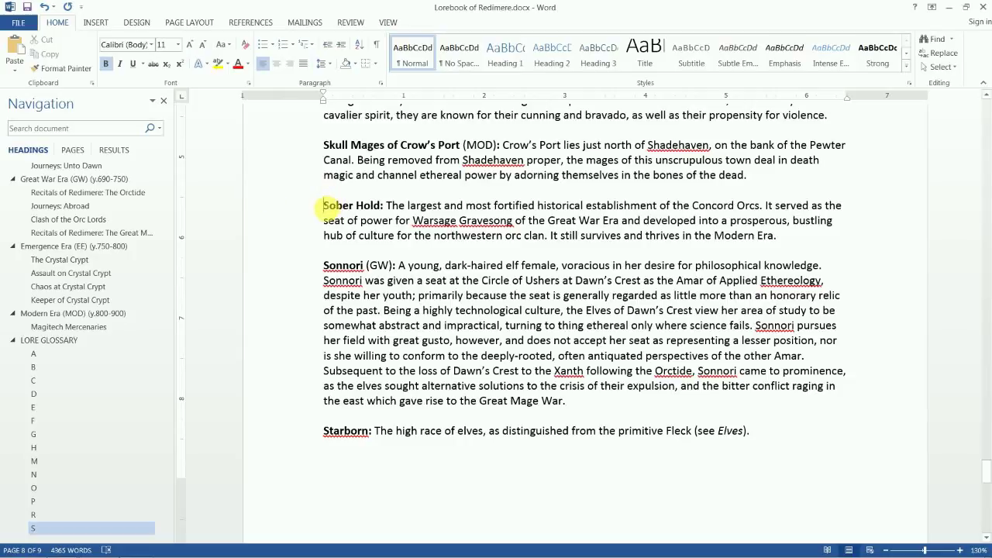
# Change "thing ethereal" to "things ethereal" in the Sonnori (GW) entry.
pyautogui.scroll(-1, 432, 222)
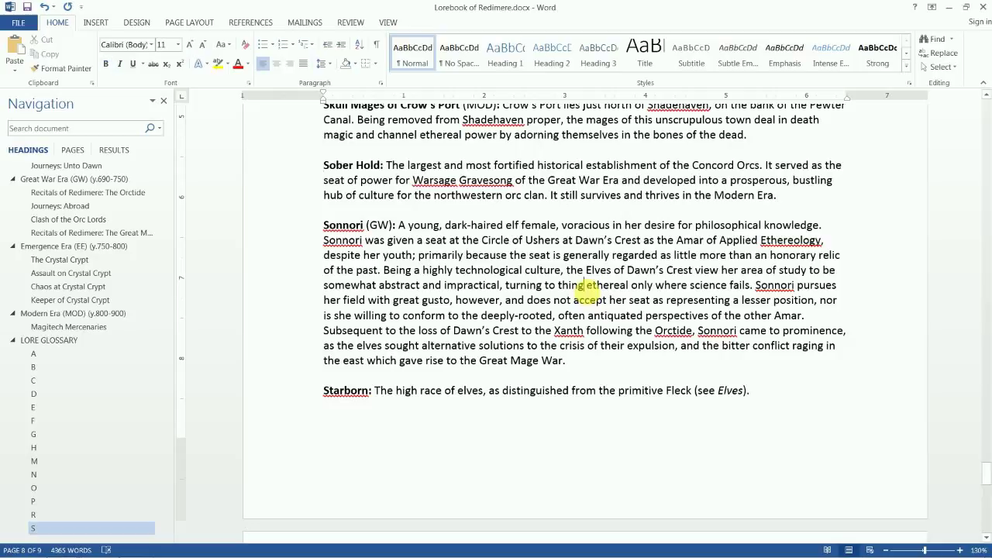
pyautogui.write('s')
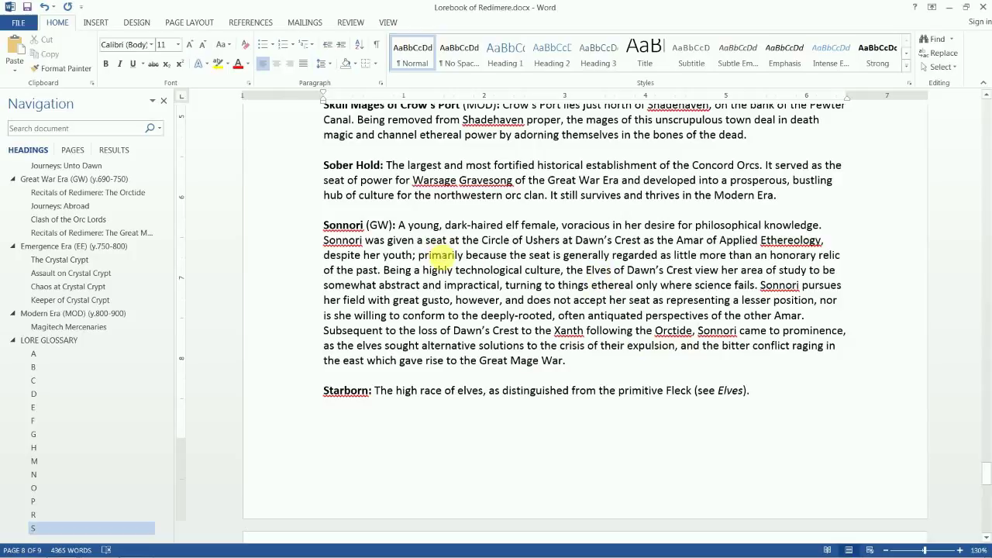
# Insert "the" before "Minister" in the Sternus the Adorned entry, then continue to Swarth.
pyautogui.scroll(-4, 441, 255)
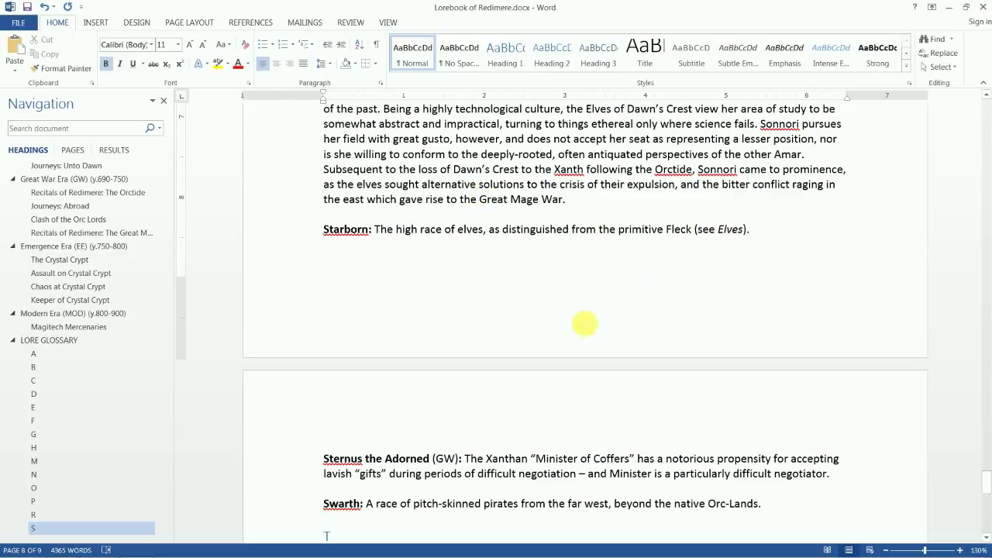
pyautogui.scroll(-3, 560, 325)
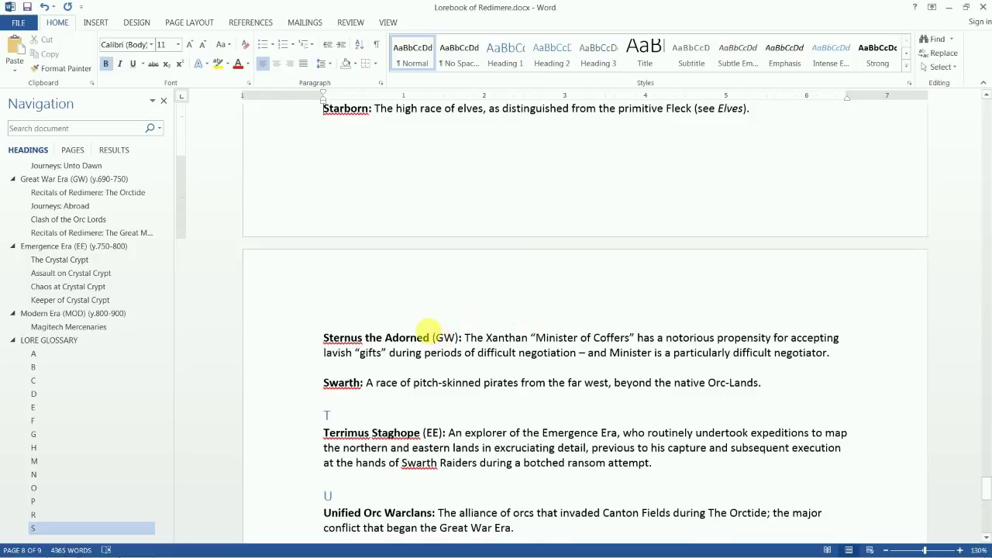
pyautogui.scroll(-1, 416, 330)
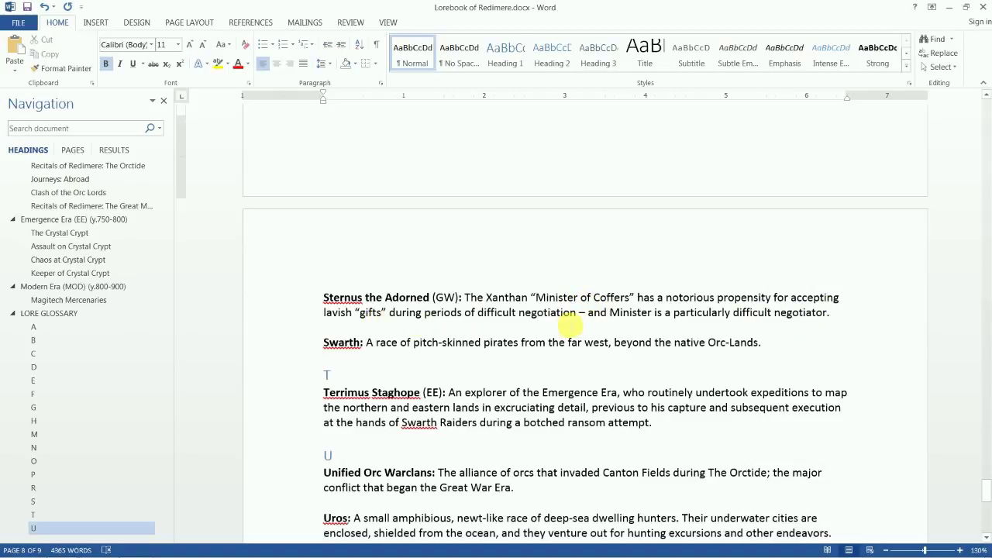
pyautogui.click(614, 314)
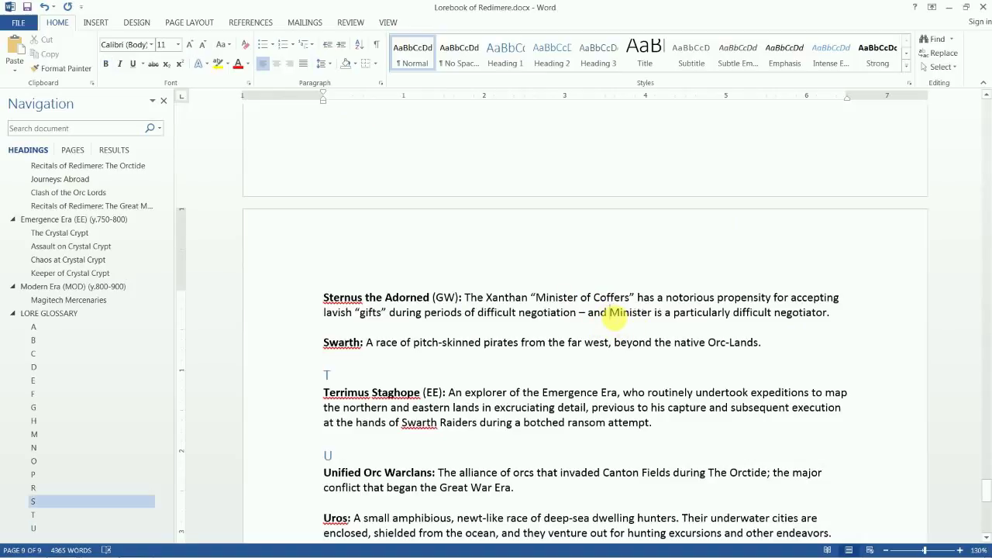
pyautogui.write('the')
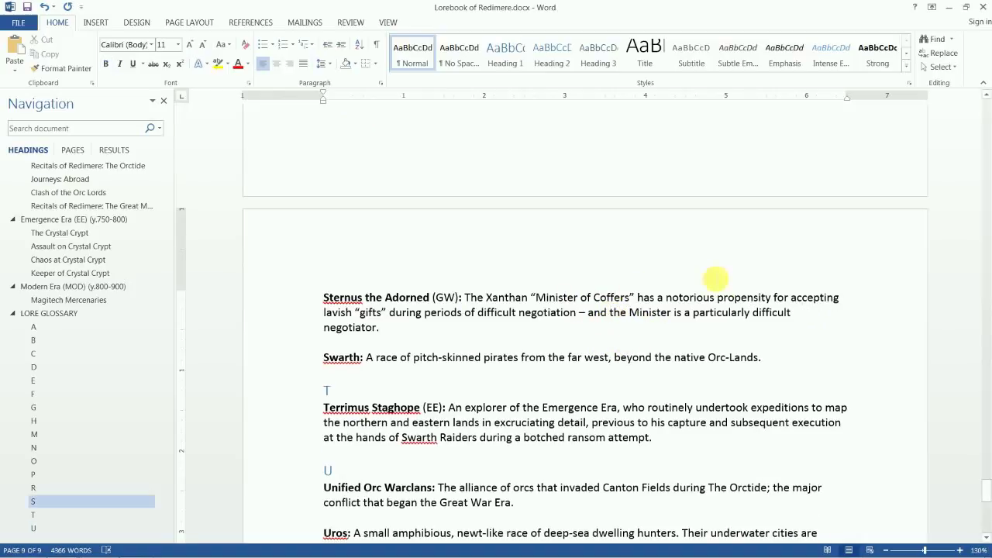
pyautogui.scroll(-2, 449, 294)
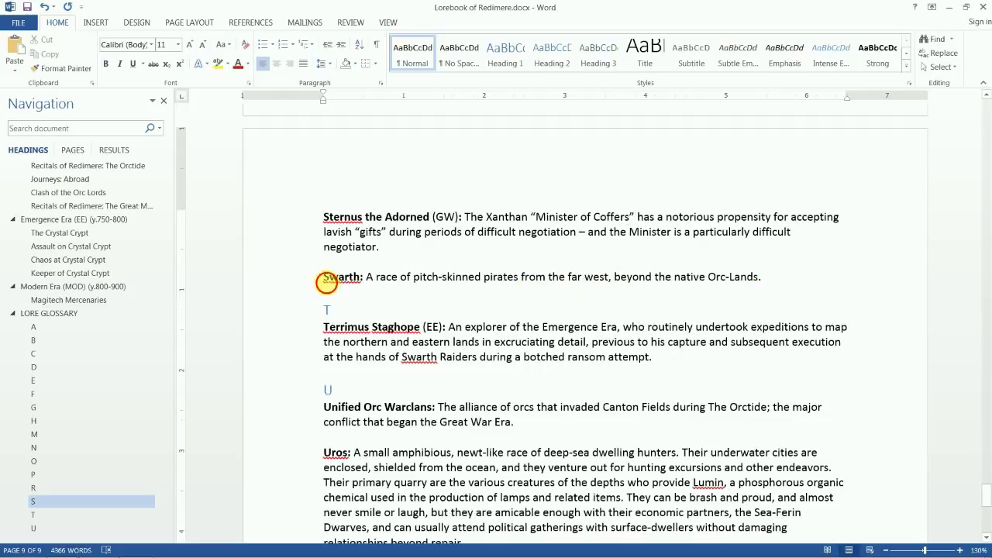
pyautogui.click(345, 276)
# Read through the T, U and V sections down to Xanthan Orcs and Xorn.
pyautogui.scroll(-2, 471, 343)
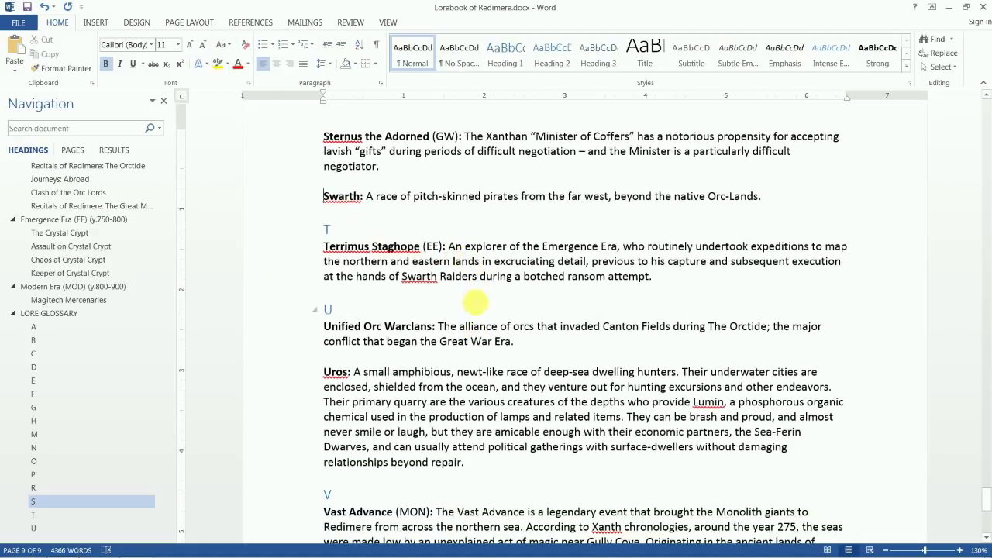
pyautogui.scroll(-2, 472, 302)
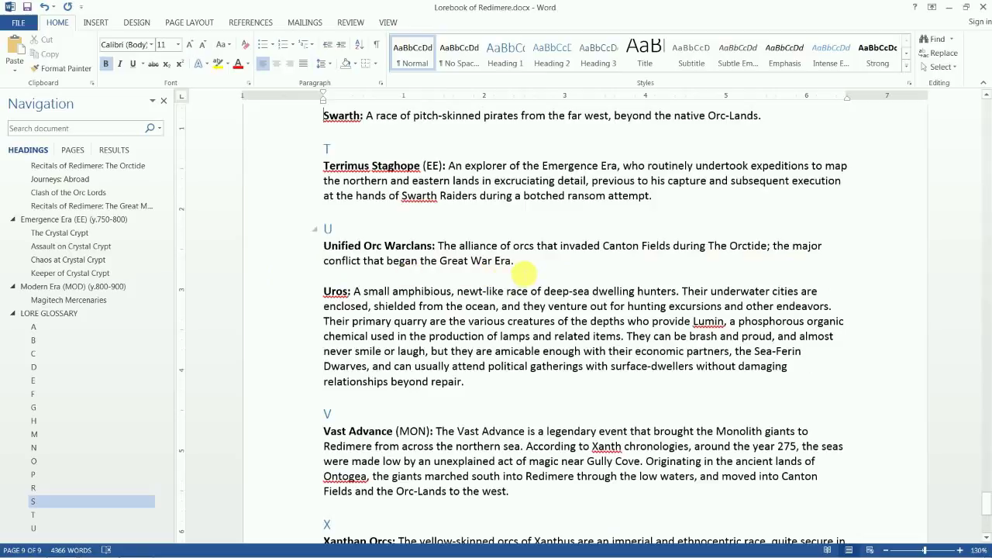
pyautogui.scroll(-5, 524, 271)
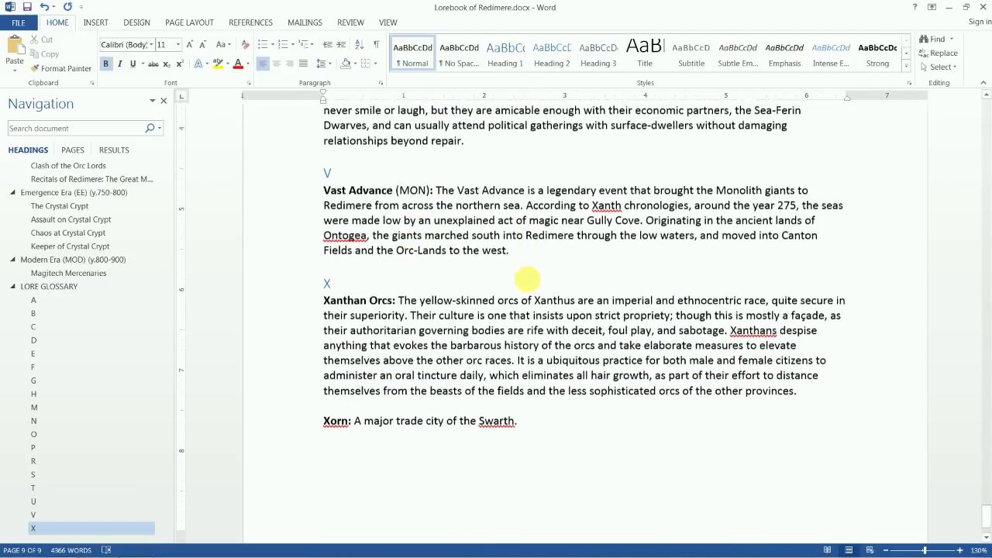
pyautogui.scroll(-2, 527, 277)
pyautogui.scroll(-1, 451, 279)
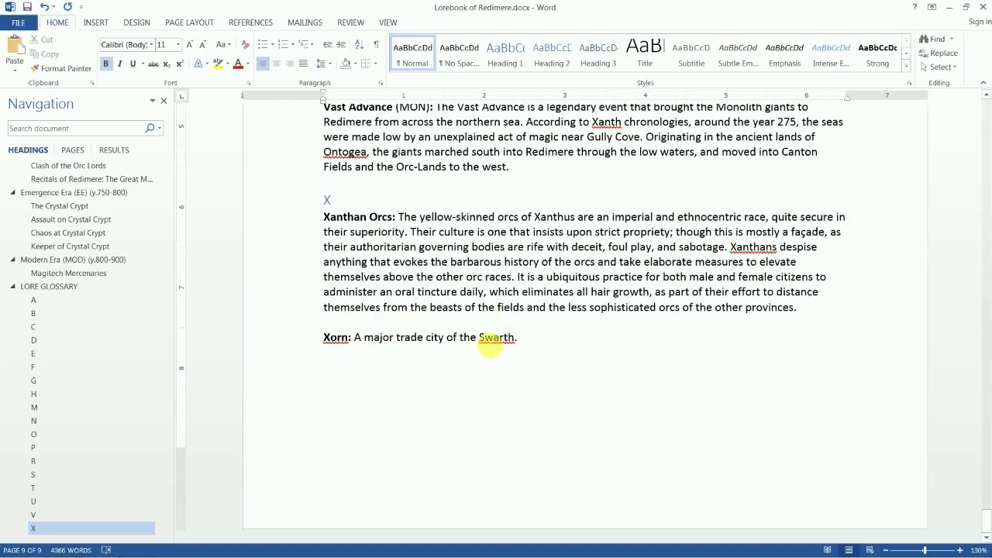
pyautogui.click(516, 338)
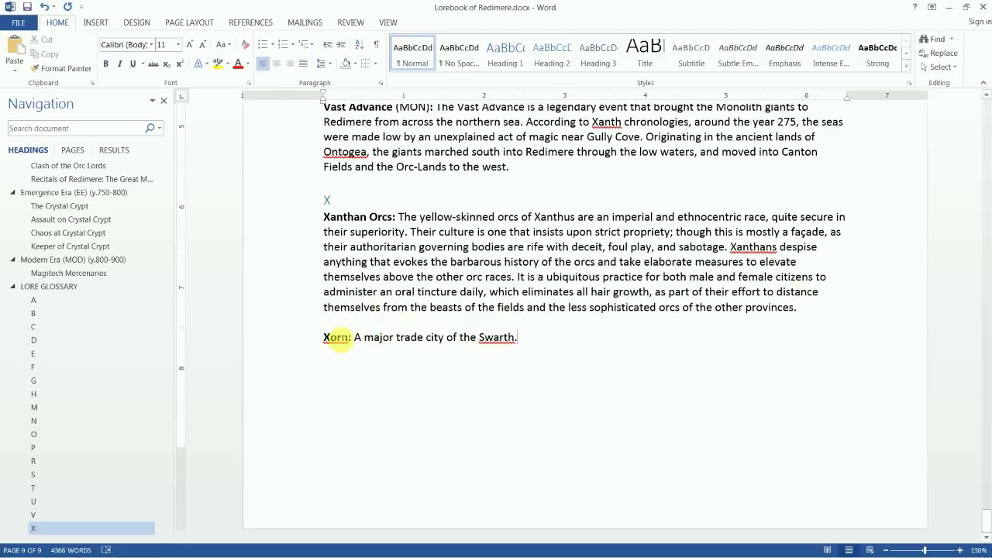
pyautogui.click(326, 337)
pyautogui.scroll(1, 483, 361)
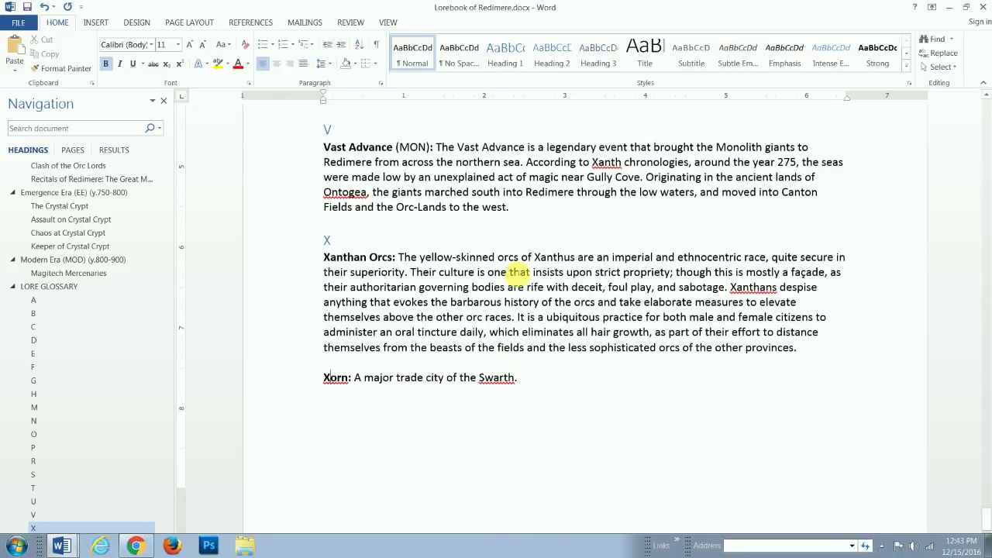